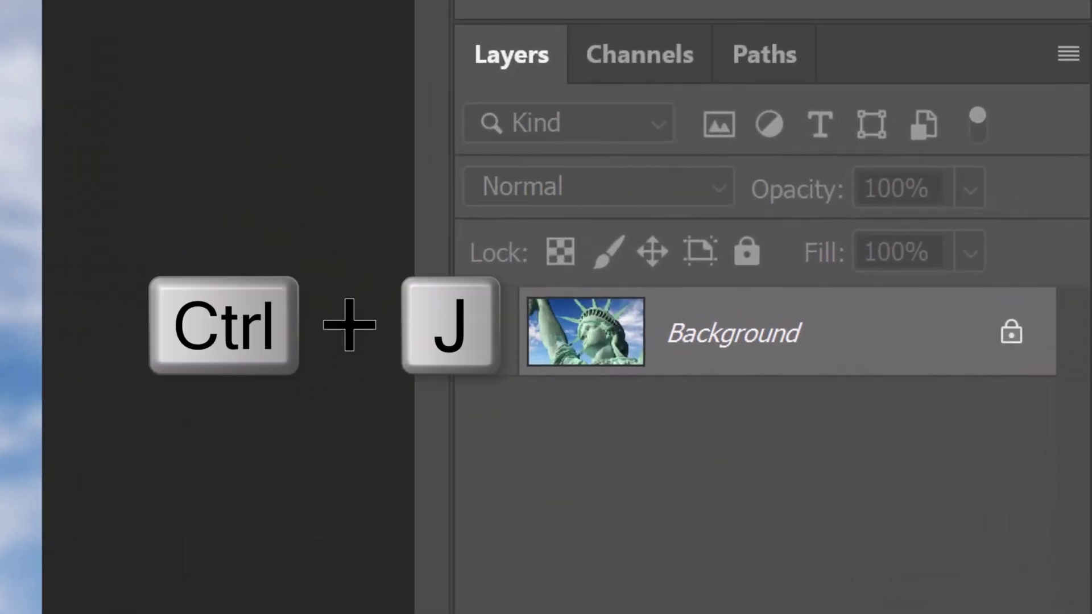
# Step: Duplicate the Background layer with Ctrl+J to create Layer 1
pyautogui.hotkey('ctrl', 'j')
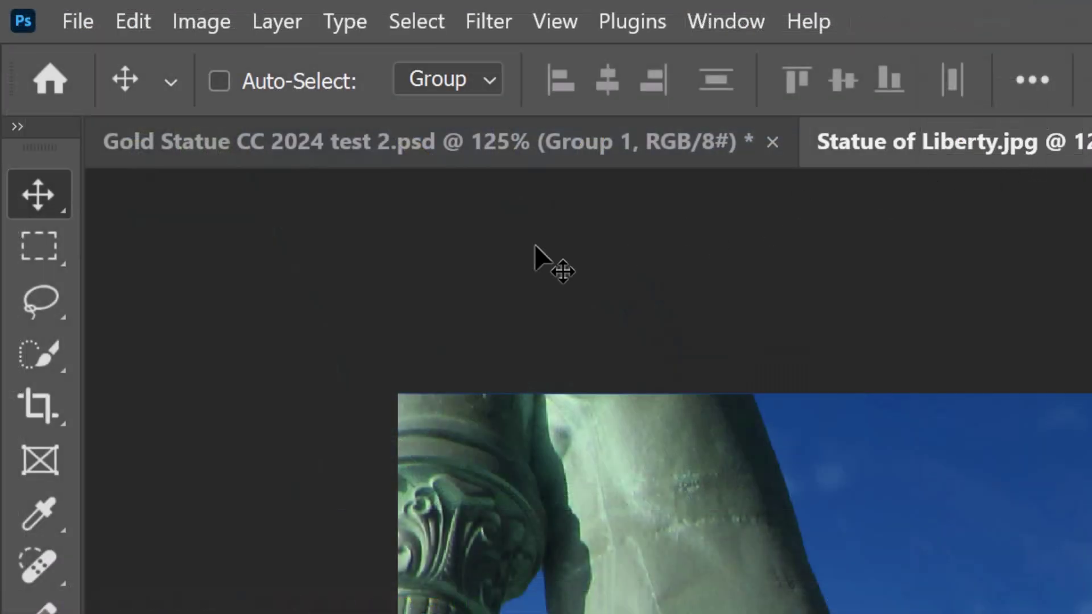
# Step: Use the Quick Selection Tool's Select Subject to select the statue automatically
pyautogui.click(14, 113)
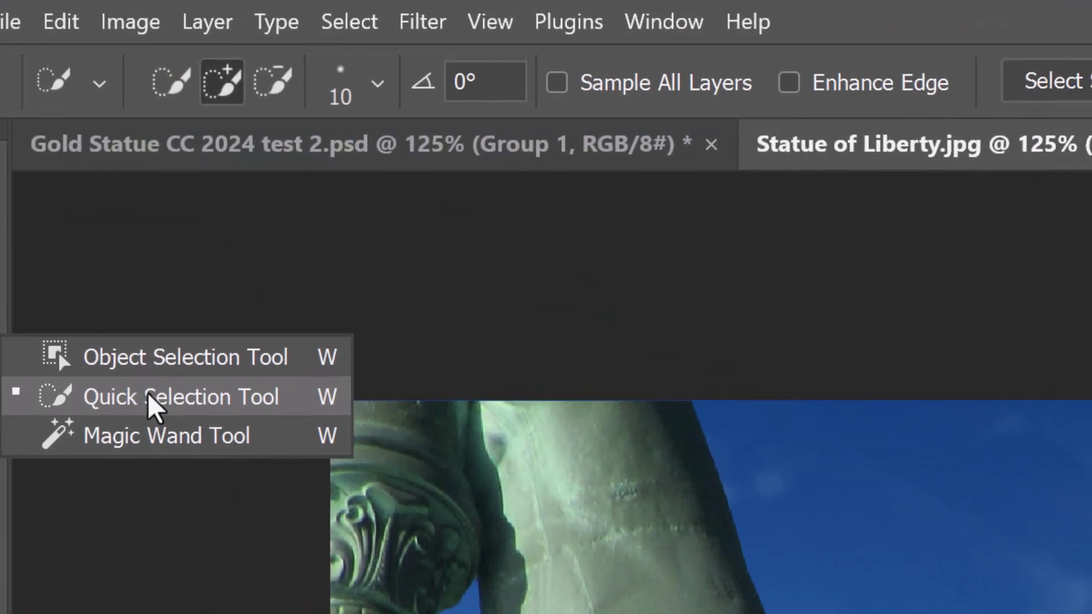
pyautogui.click(224, 398)
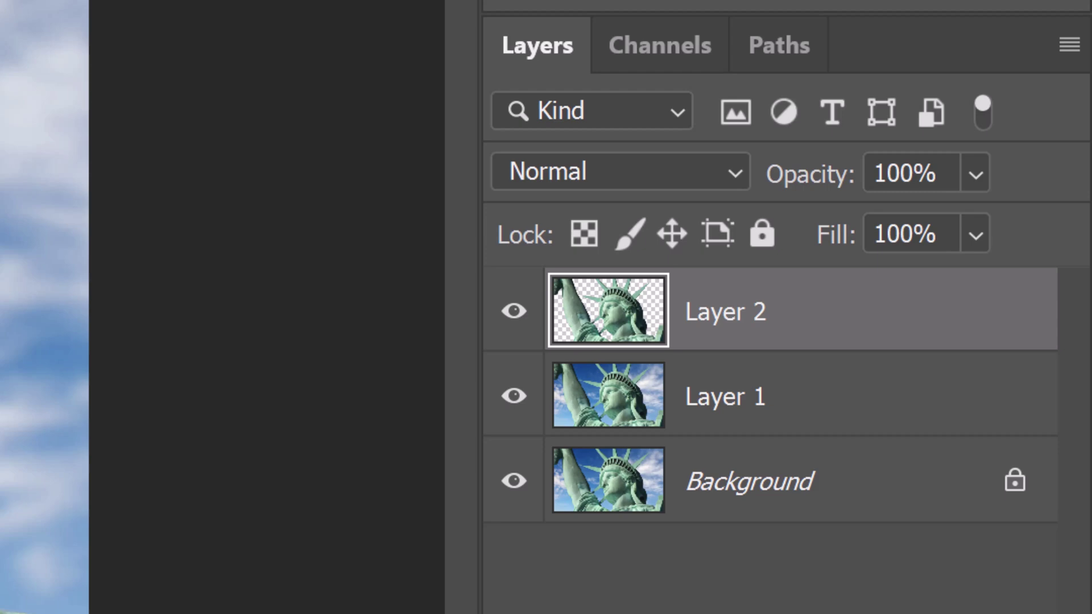
# Step: On Layer 1, expand the statue selection outward by 20 pixels
pyautogui.click(607, 401)
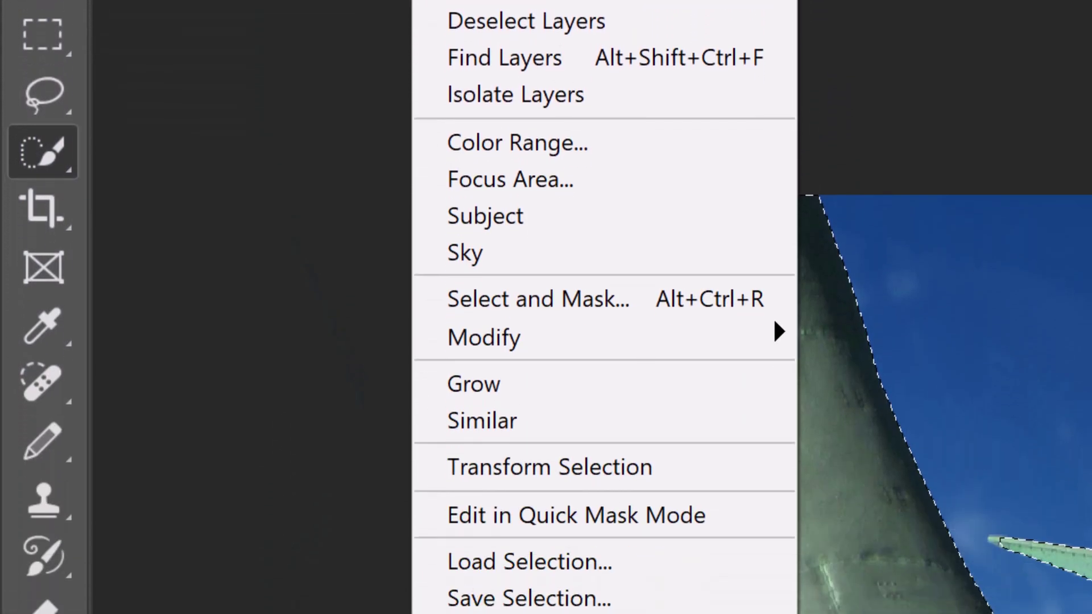
pyautogui.moveTo(509, 571)
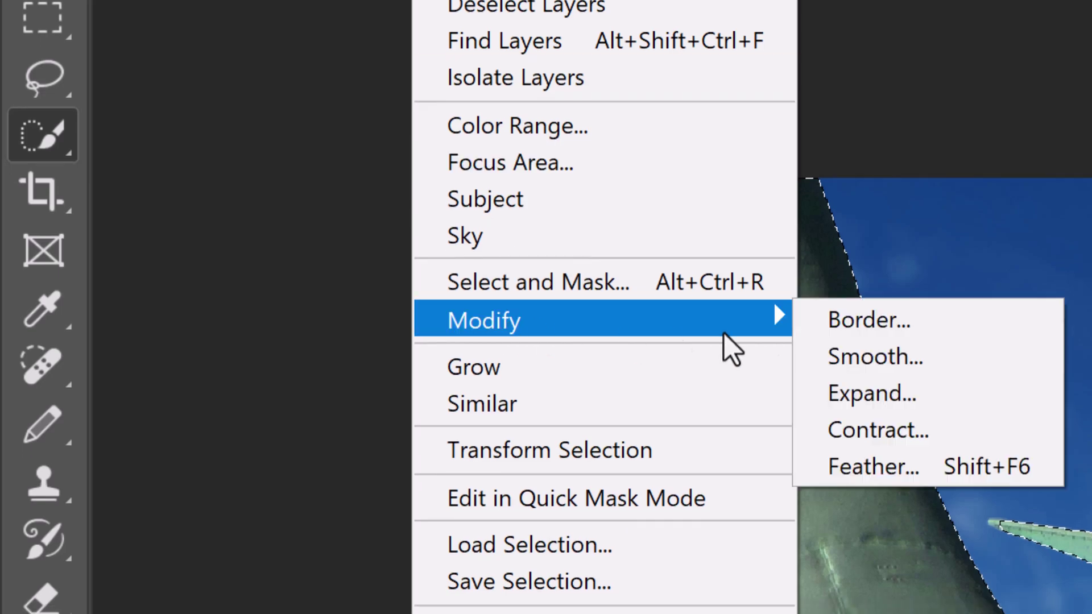
pyautogui.click(879, 393)
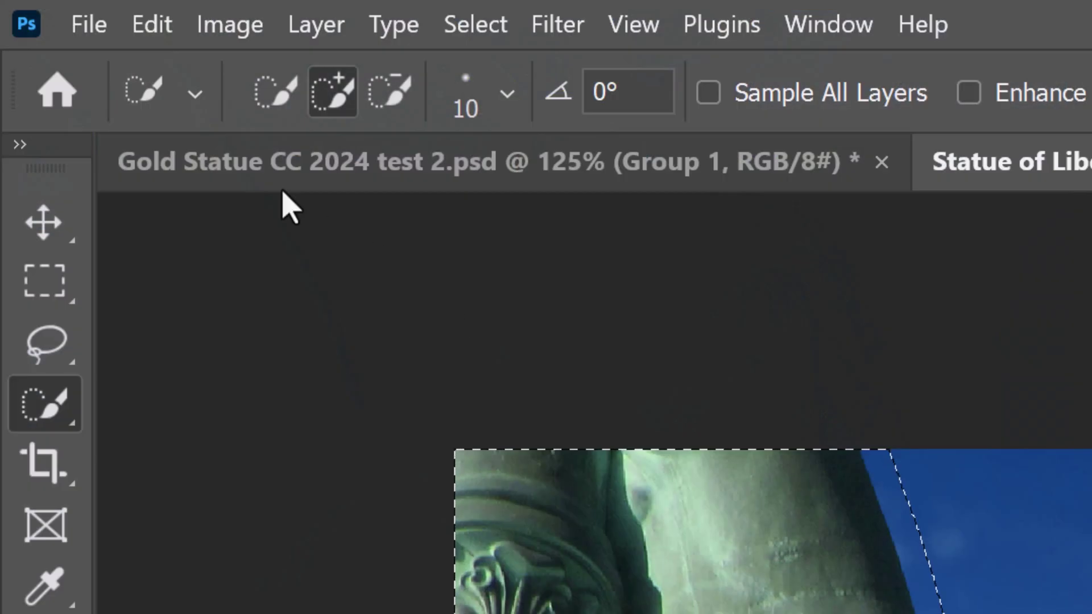
# Step: Generative Fill the statue area with sky, using no prompt, and merge it into Layer 1
pyautogui.click(152, 25)
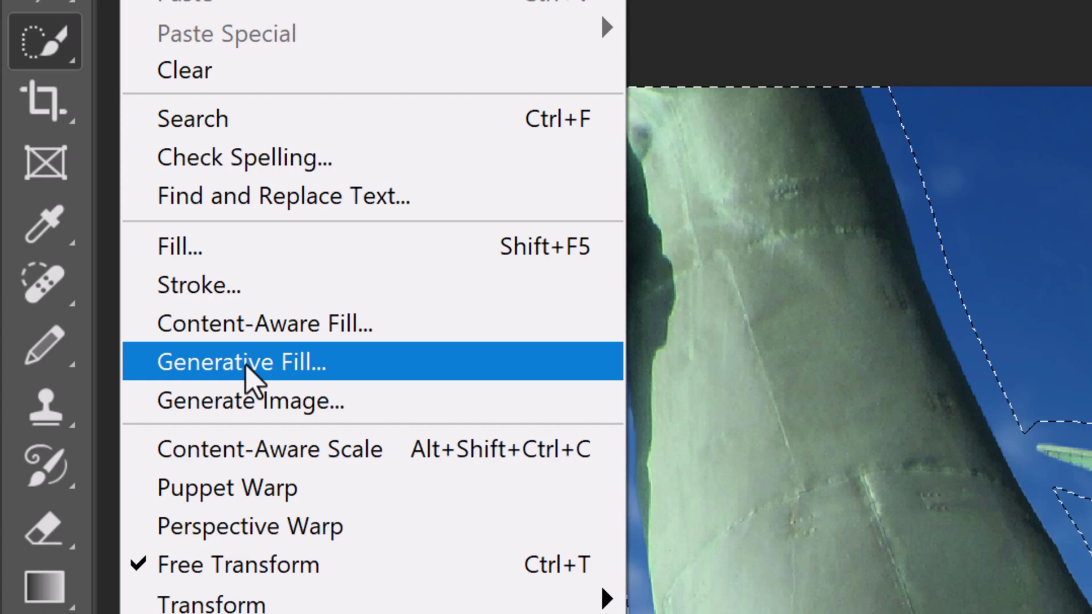
pyautogui.click(250, 377)
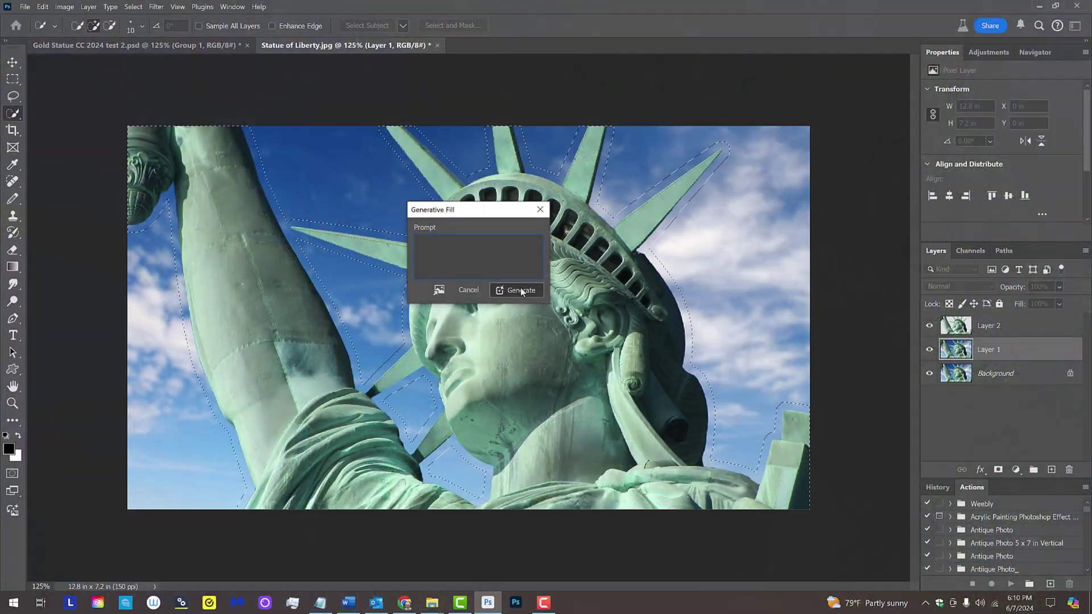
pyautogui.click(715, 418)
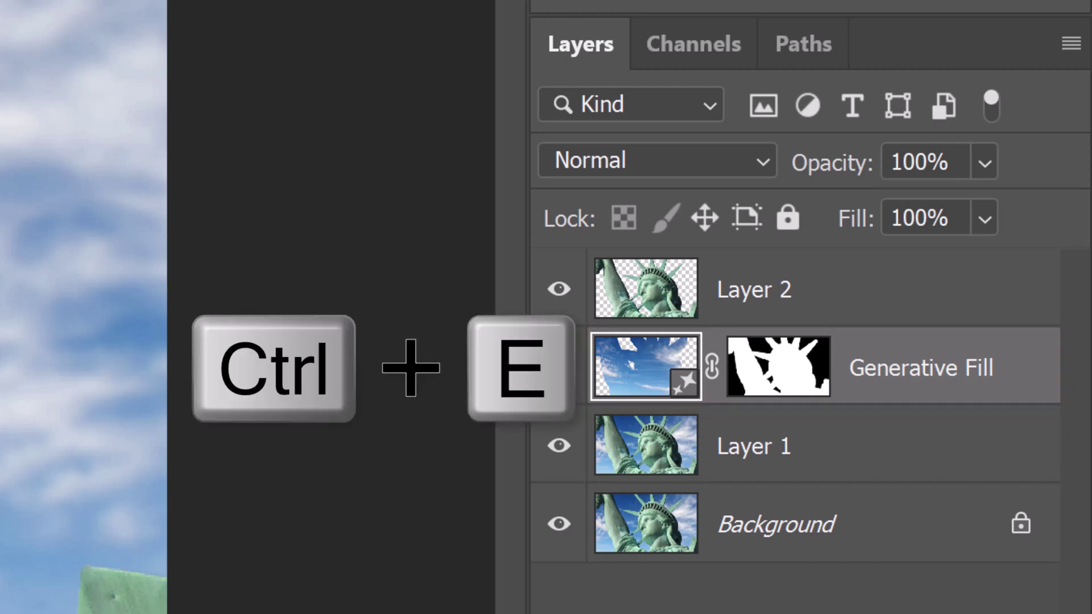
pyautogui.hotkey('ctrl', 'e')
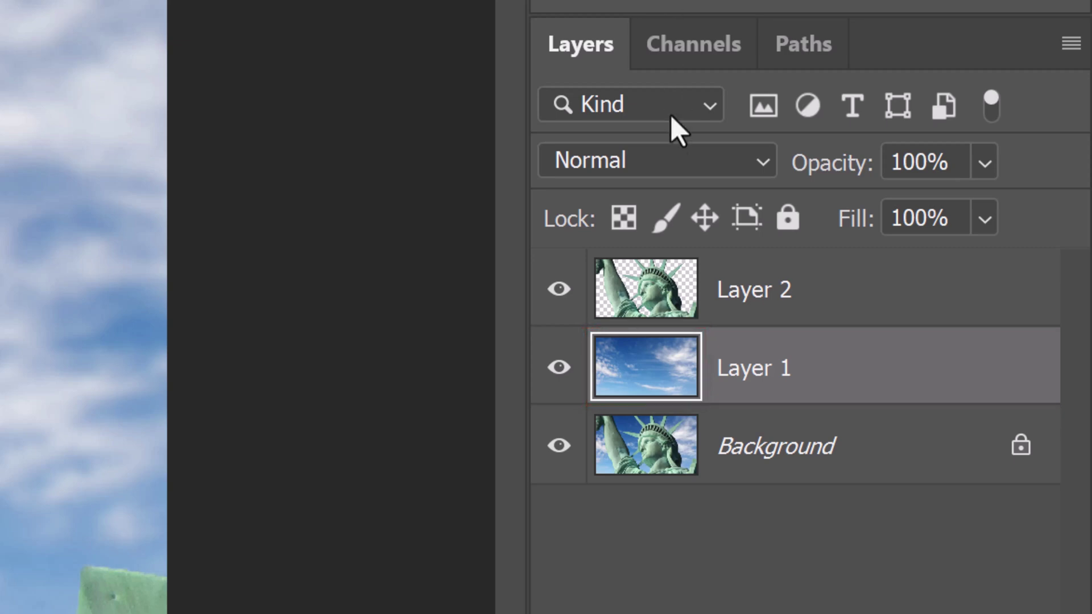
# Step: Convert Layer 2 with the statue cutout into a smart object
pyautogui.click(651, 291)
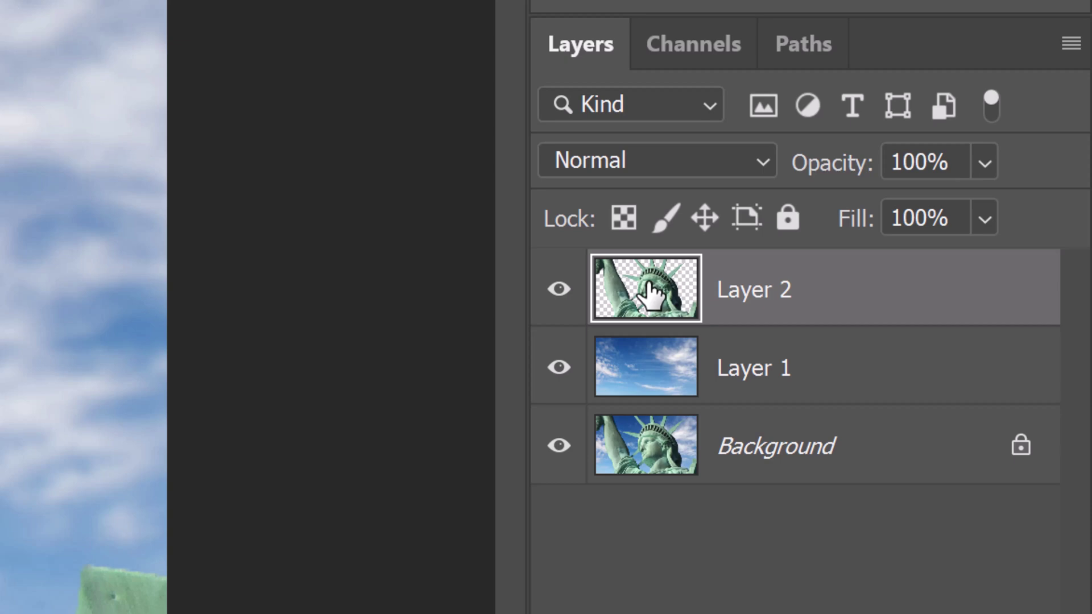
pyautogui.click(1072, 46)
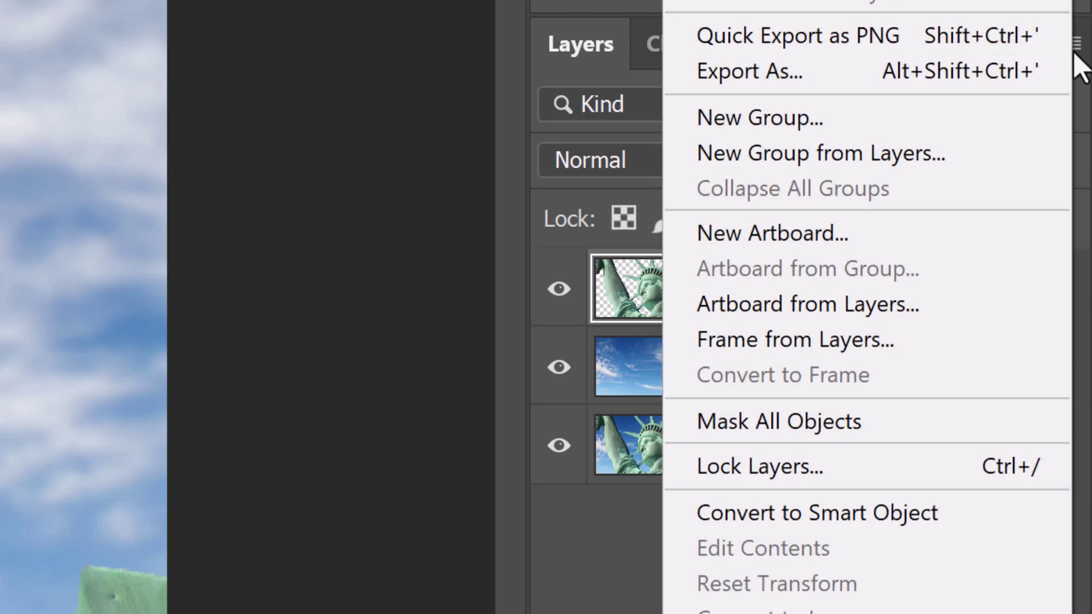
pyautogui.click(794, 512)
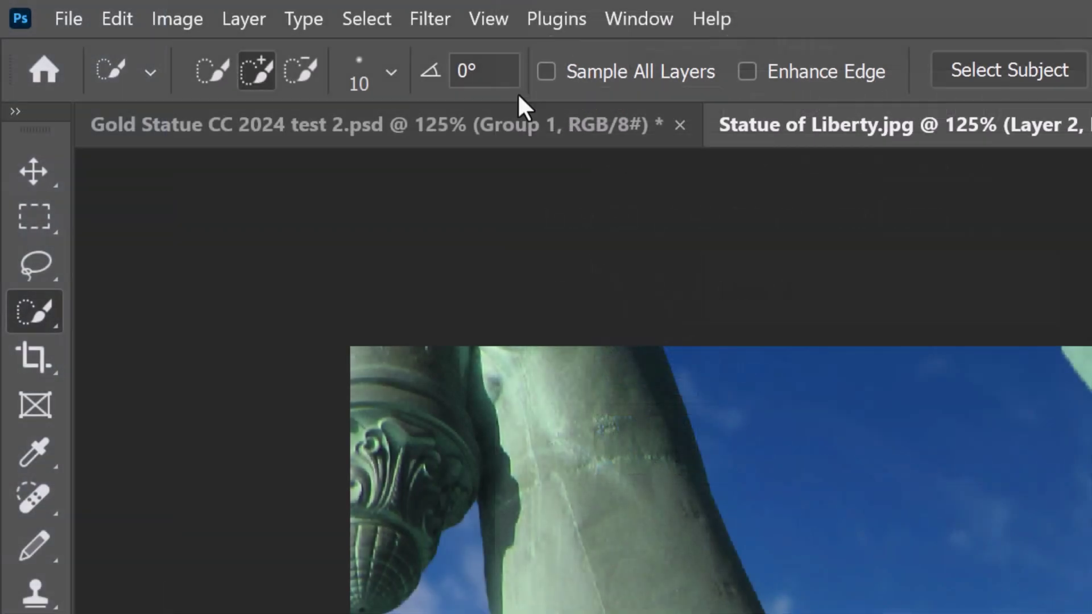
# Step: Apply a Surface Blur to the statue with radius 25 and threshold 10
pyautogui.click(431, 19)
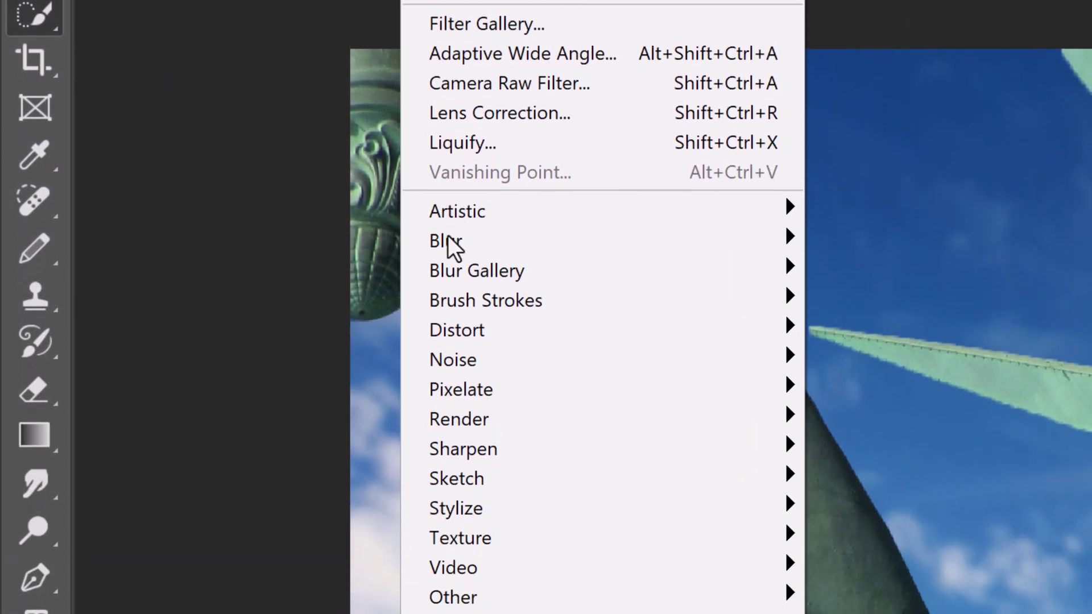
pyautogui.moveTo(449, 240)
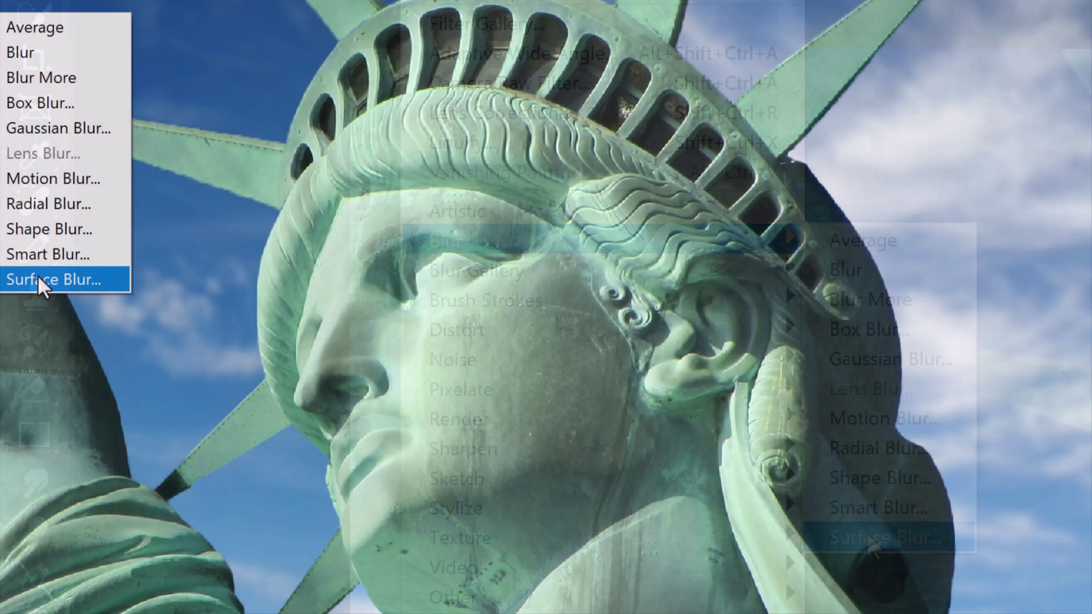
pyautogui.click(869, 537)
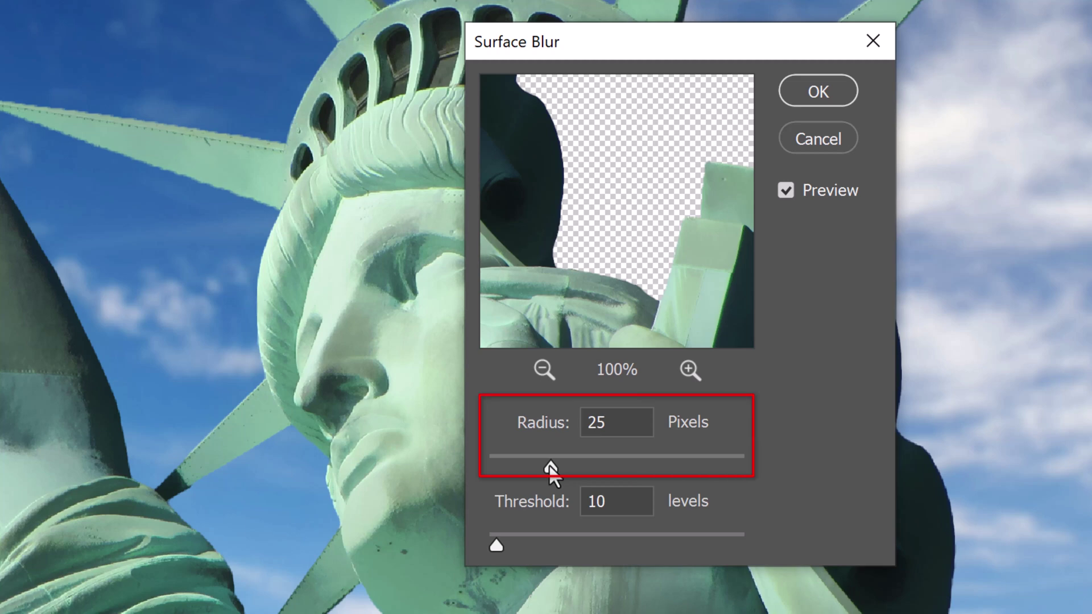
pyautogui.moveTo(549, 470); pyautogui.dragTo(744, 475)
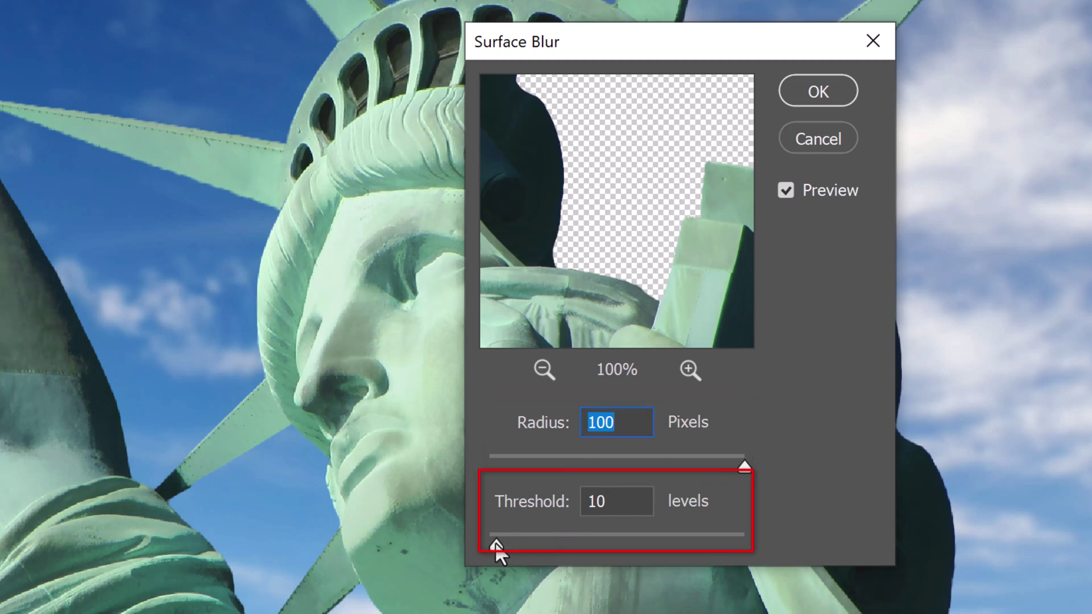
pyautogui.moveTo(495, 541)
pyautogui.mouseDown()
pyautogui.moveTo(640, 542)
pyautogui.moveTo(554, 542)
pyautogui.mouseUp()
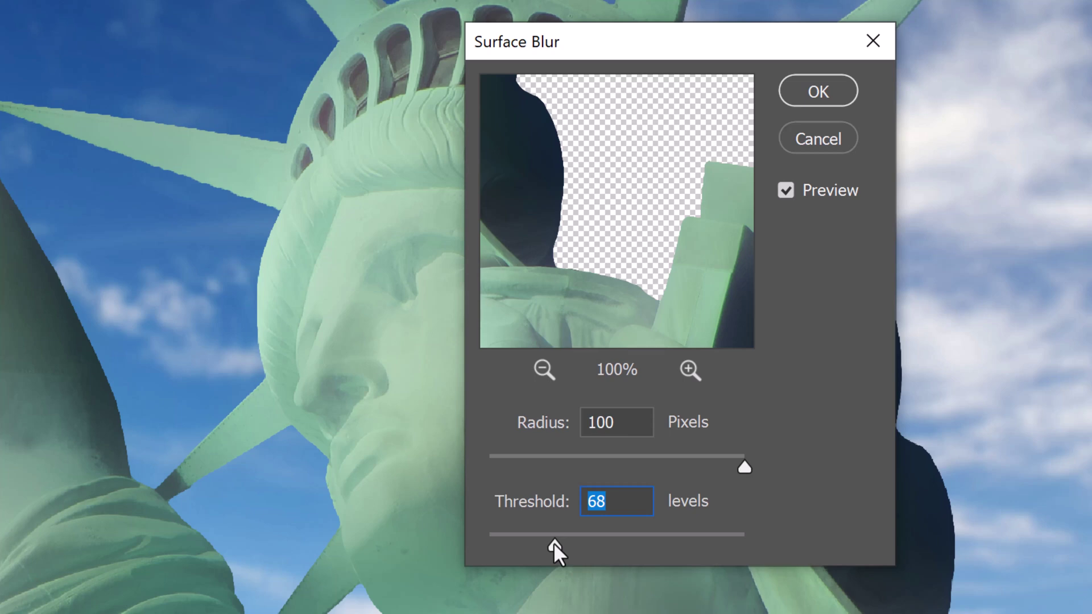
pyautogui.click(628, 422)
pyautogui.press('BackSpace')
pyautogui.press('BackSpace')
pyautogui.press('BackSpace')
pyautogui.write('2')
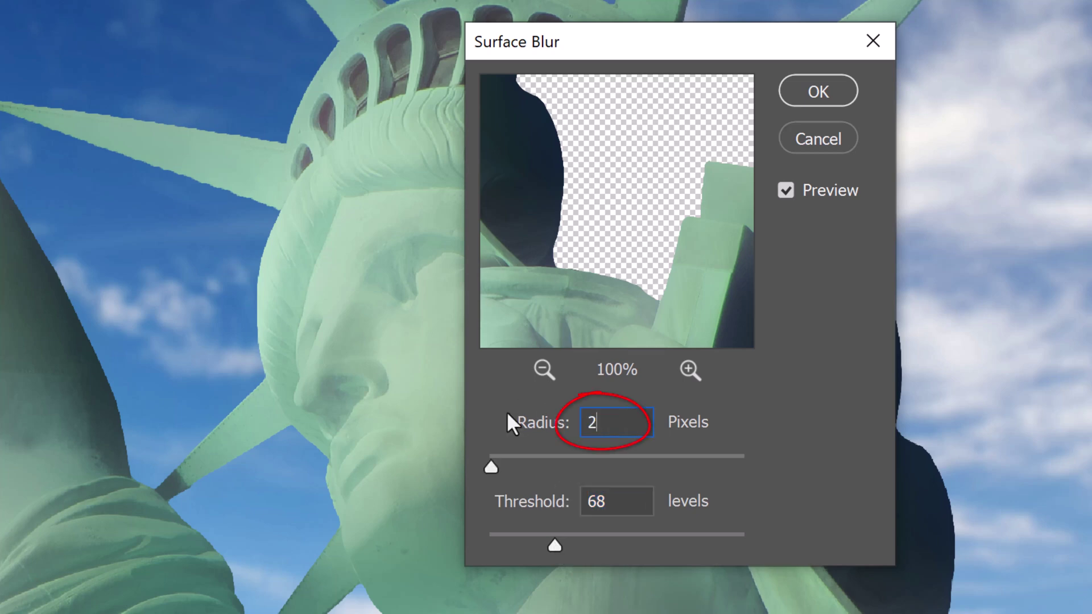
pyautogui.write('5')
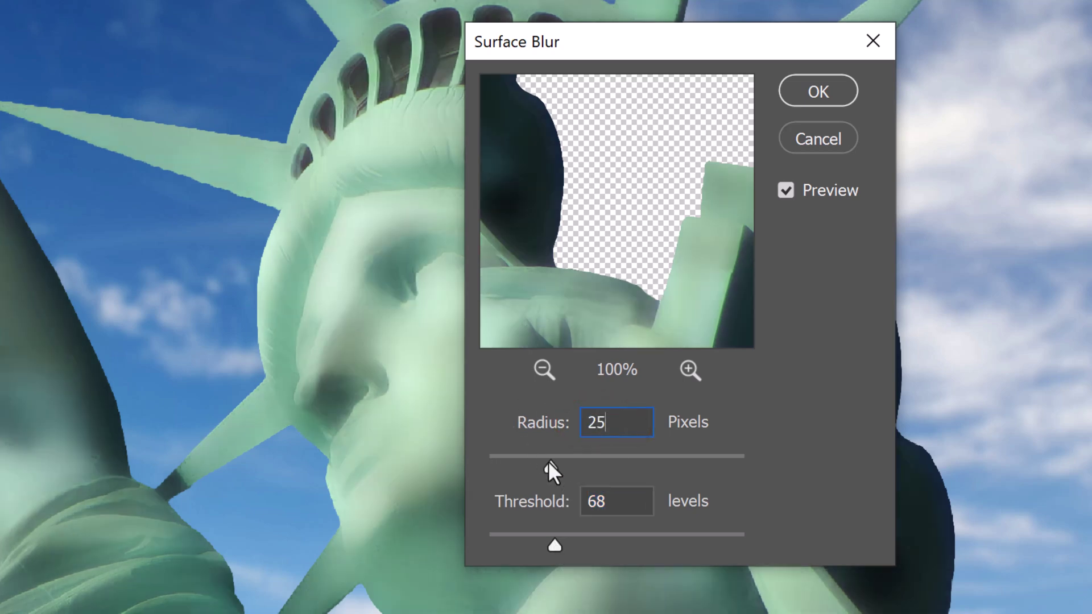
pyautogui.click(618, 502)
pyautogui.press('BackSpace')
pyautogui.press('BackSpace')
pyautogui.write('10')
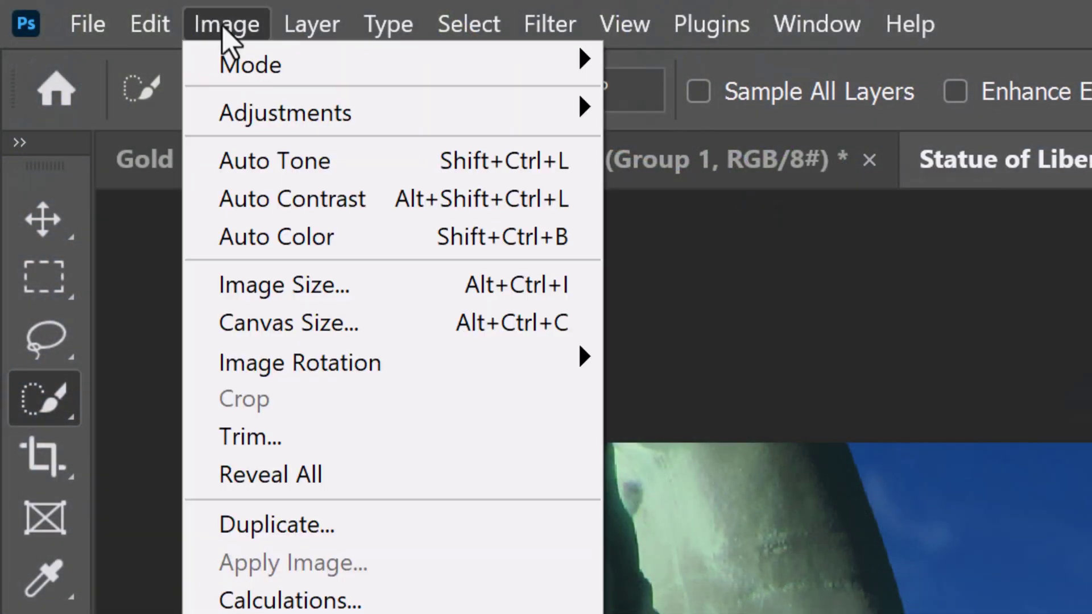
# Step: Apply Shadows/Highlights to the statue layer, raising the Shadows amount
pyautogui.moveTo(246, 105)
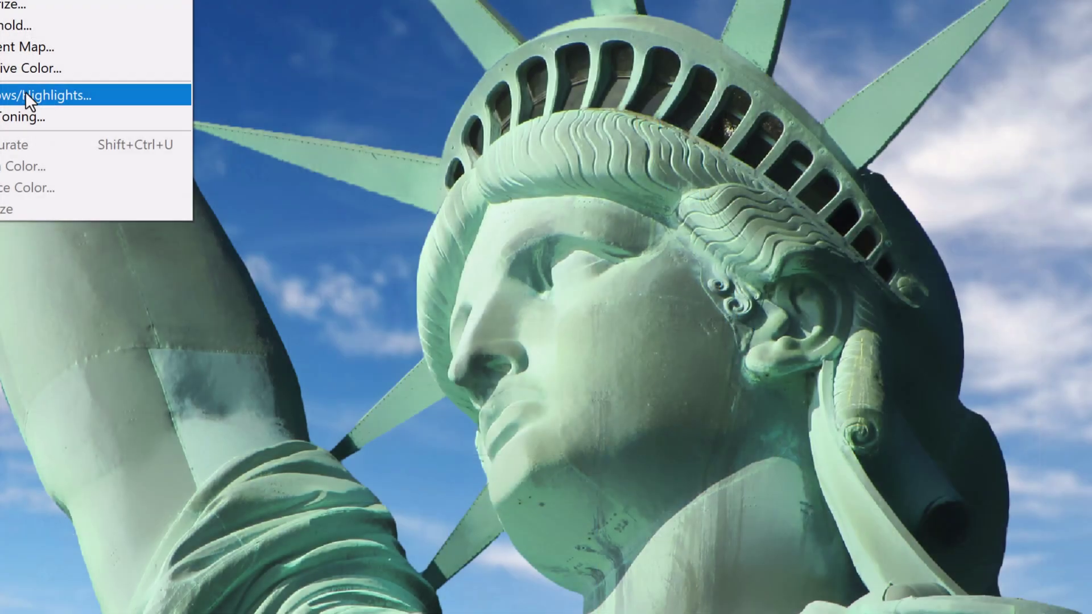
pyautogui.click(745, 447)
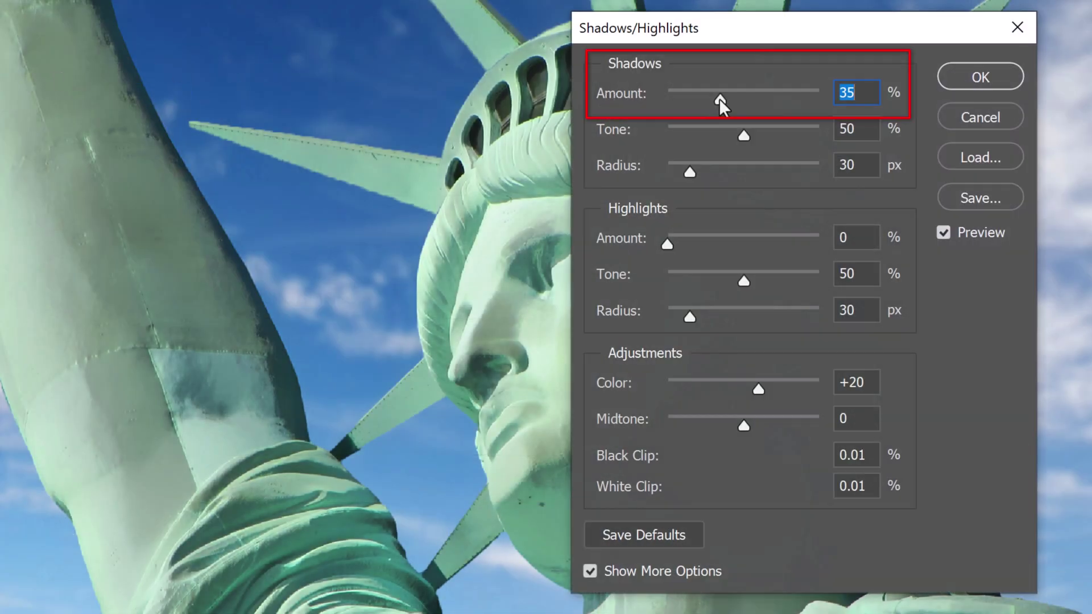
pyautogui.moveTo(719, 99); pyautogui.dragTo(915, 103)
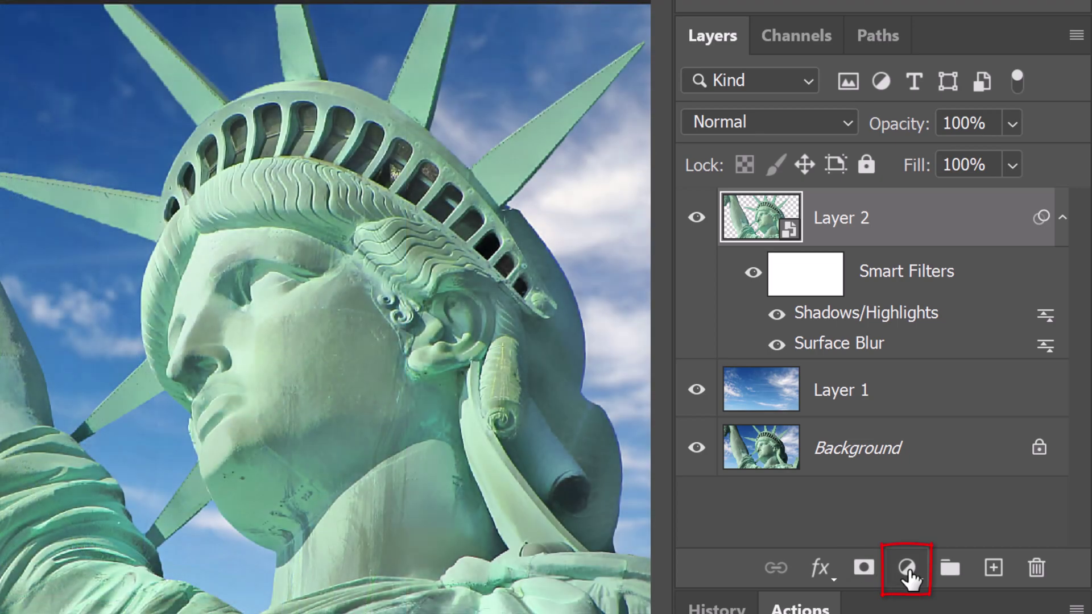
# Step: Add a Black & White adjustment layer clipped to Layer 2 so only the statue turns grayscale
pyautogui.click(907, 568)
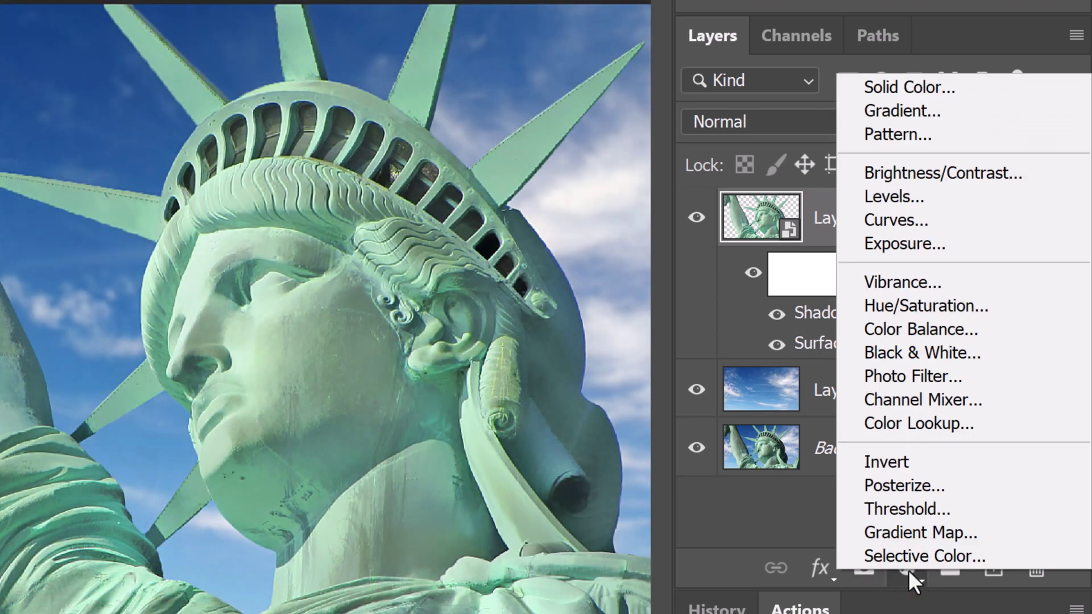
pyautogui.click(909, 353)
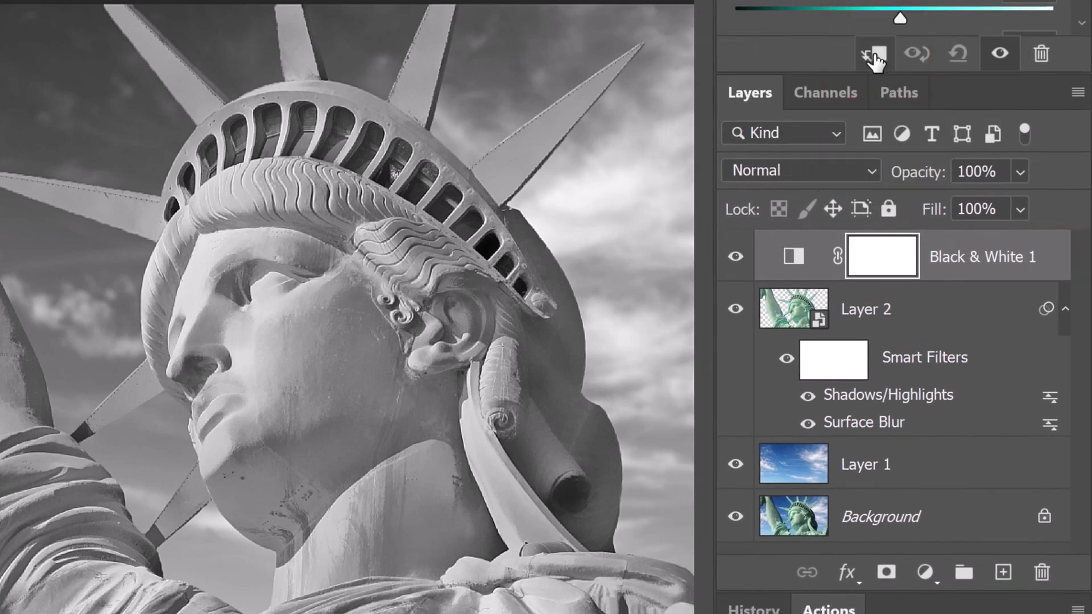
pyautogui.click(874, 57)
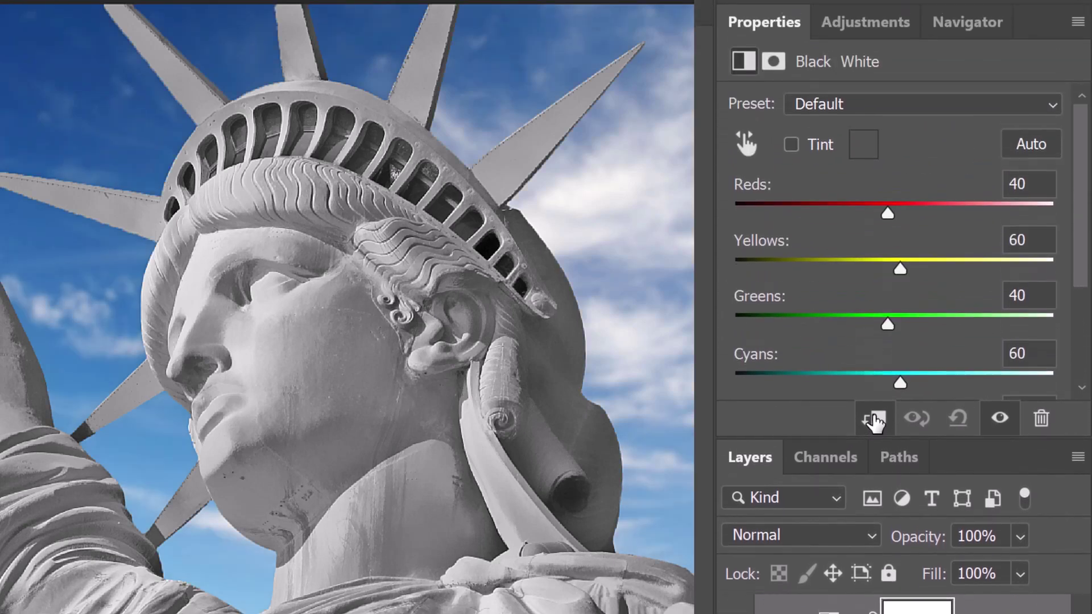
pyautogui.click(863, 27)
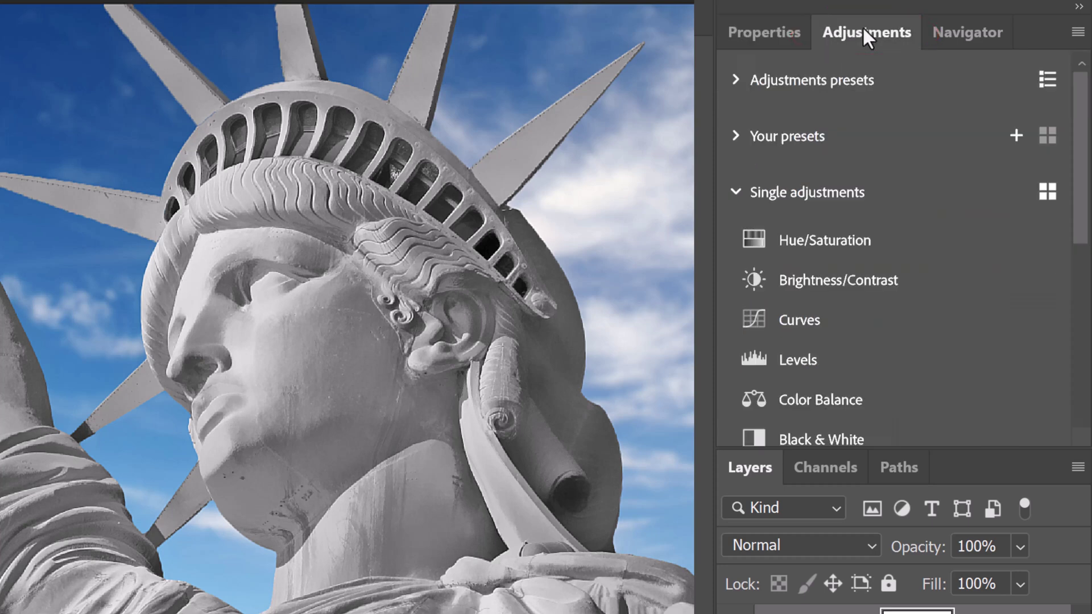
# Step: Add a Curves adjustment and drag points into alternating peaks and dips for a chrome look
pyautogui.click(800, 318)
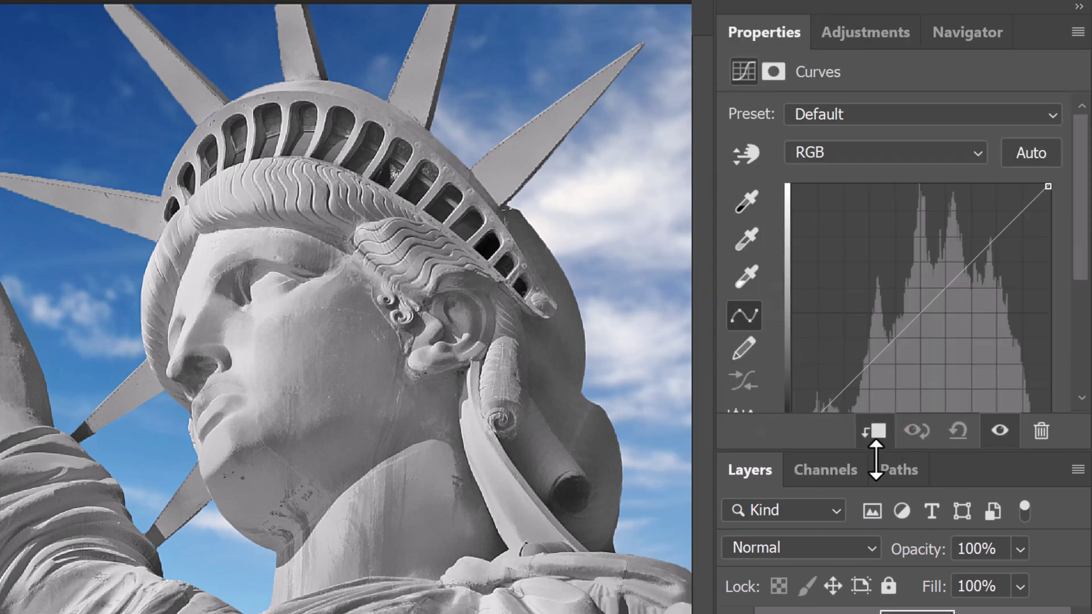
pyautogui.moveTo(872, 452); pyautogui.dragTo(876, 526)
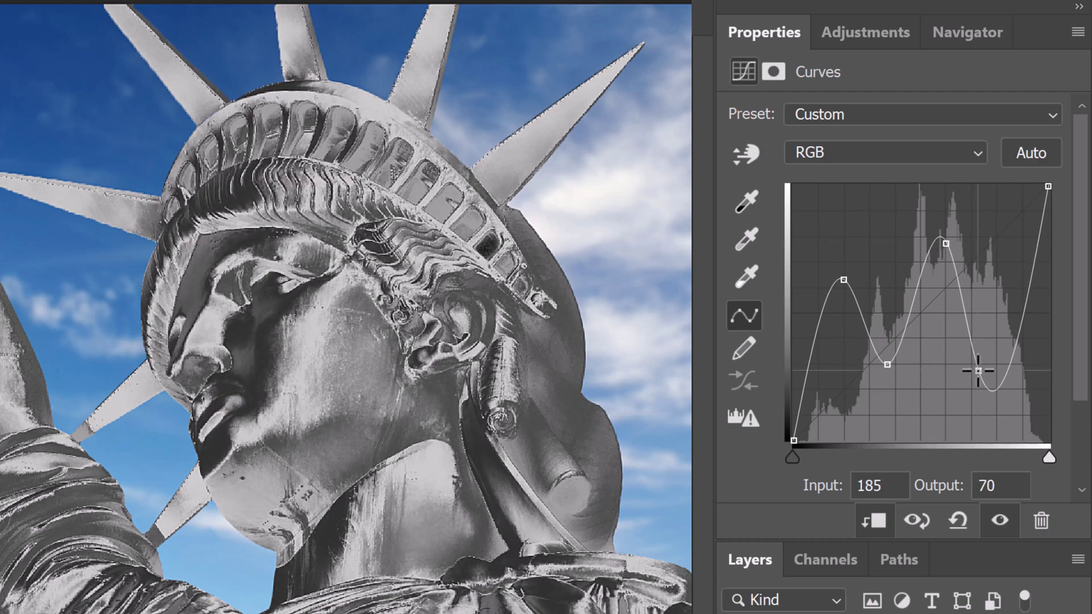
pyautogui.moveTo(1025, 273); pyautogui.dragTo(1049, 315)
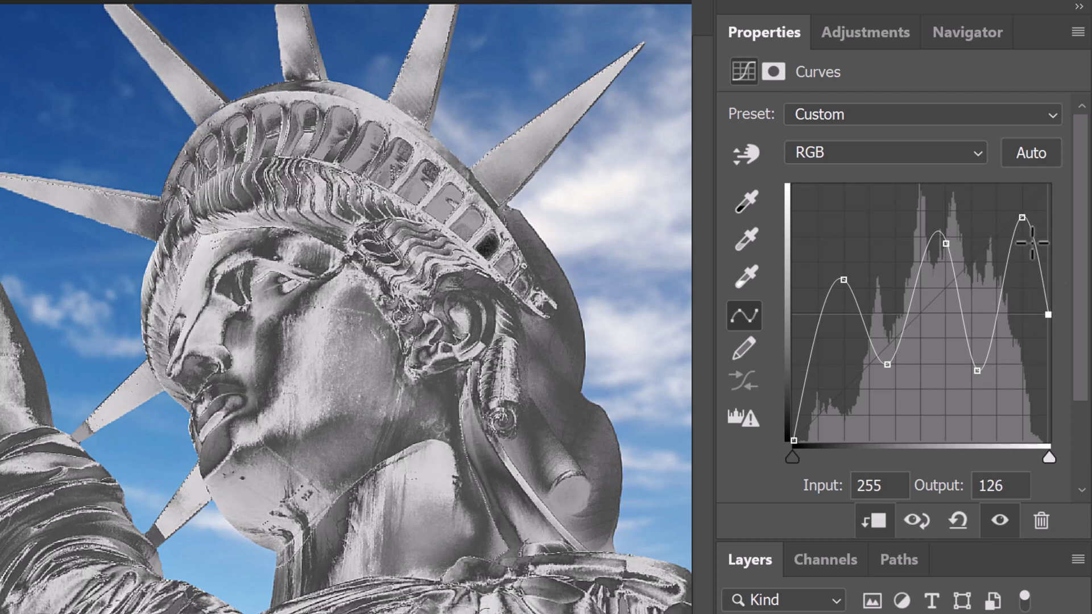
pyautogui.moveTo(1022, 217); pyautogui.dragTo(1017, 208)
pyautogui.moveTo(978, 374)
pyautogui.mouseDown()
pyautogui.moveTo(974, 390)
pyautogui.moveTo(976, 379)
pyautogui.mouseUp()
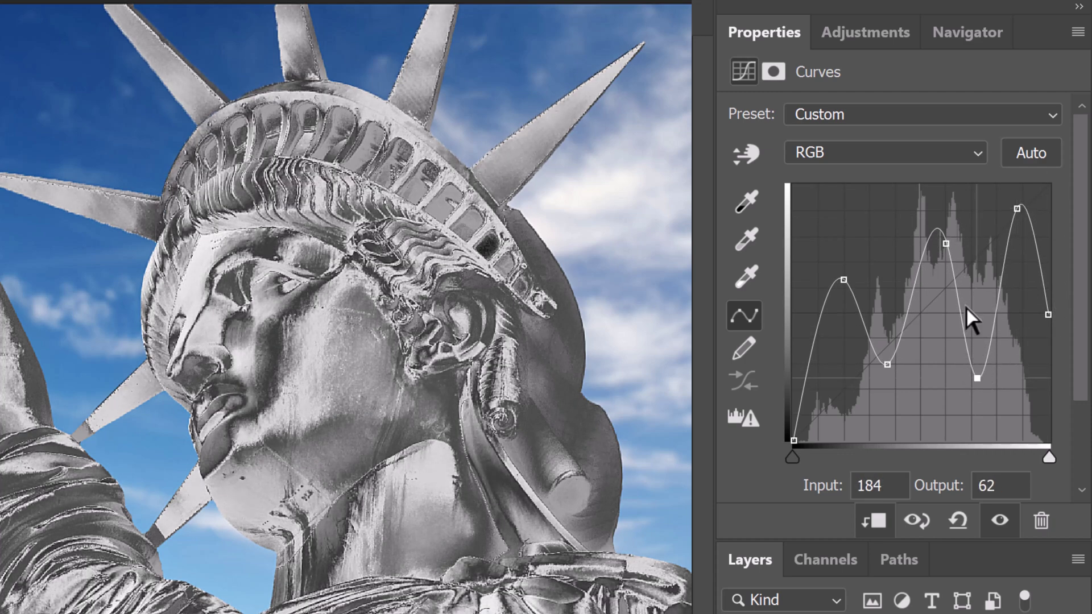
pyautogui.moveTo(946, 244); pyautogui.dragTo(938, 227)
pyautogui.moveTo(889, 375)
pyautogui.mouseDown()
pyautogui.moveTo(882, 358)
pyautogui.moveTo(875, 377)
pyautogui.mouseUp()
pyautogui.moveTo(842, 278); pyautogui.dragTo(852, 215)
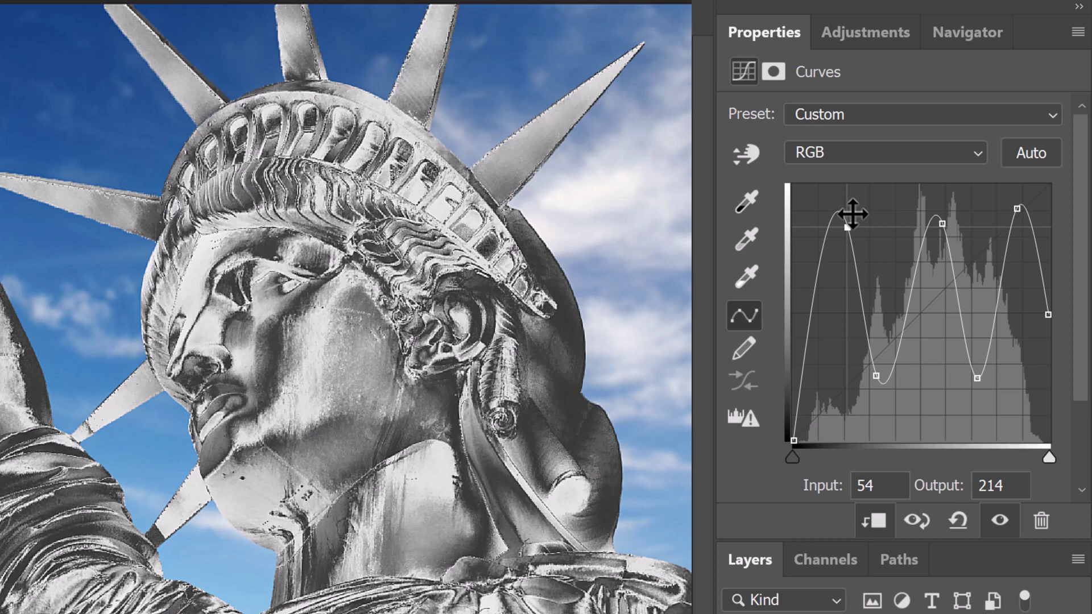
# Step: Add a clipped Color Balance layer with midtones Cyan–Red +30 and Yellow–Blue -84
pyautogui.click(854, 35)
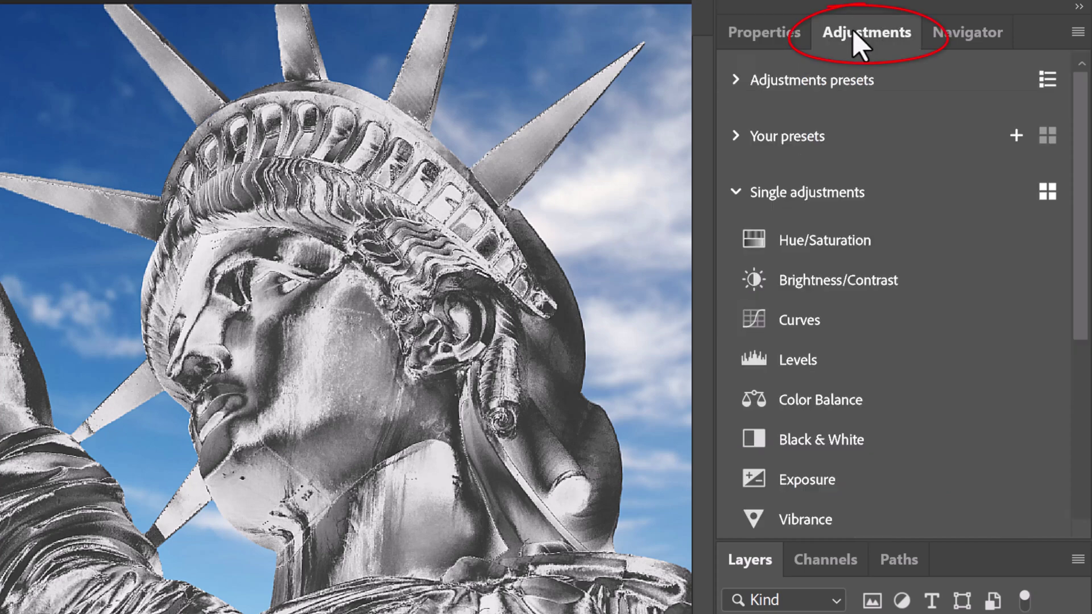
pyautogui.click(816, 408)
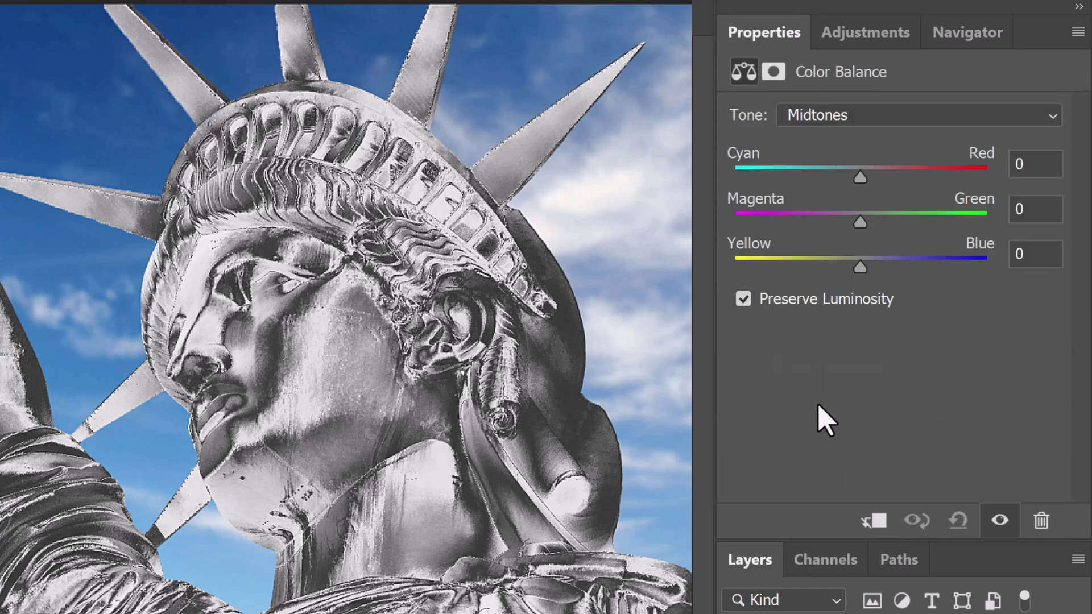
pyautogui.click(873, 522)
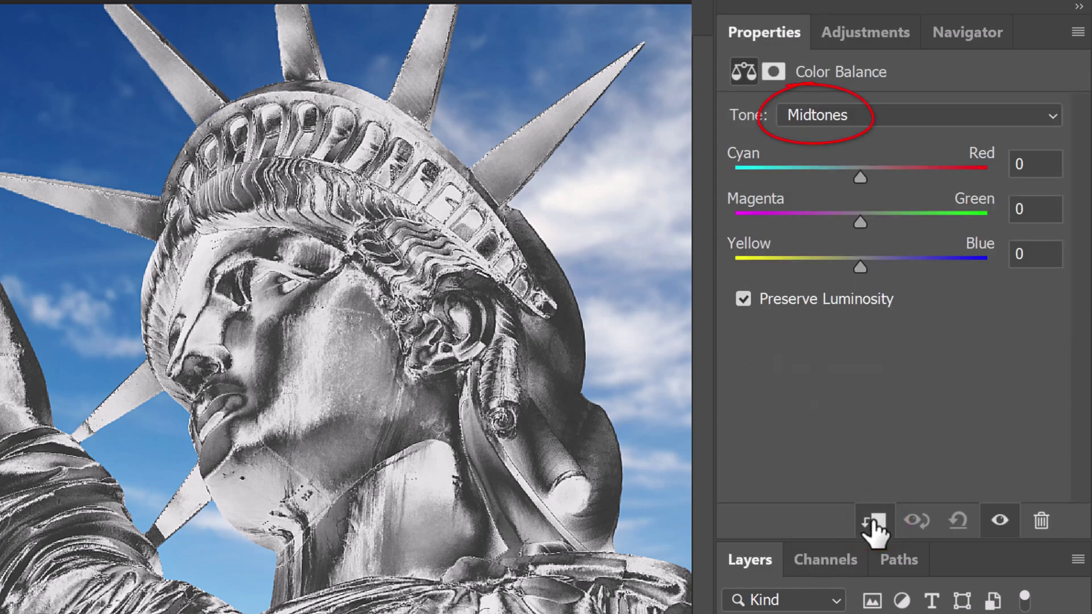
pyautogui.click(1046, 165)
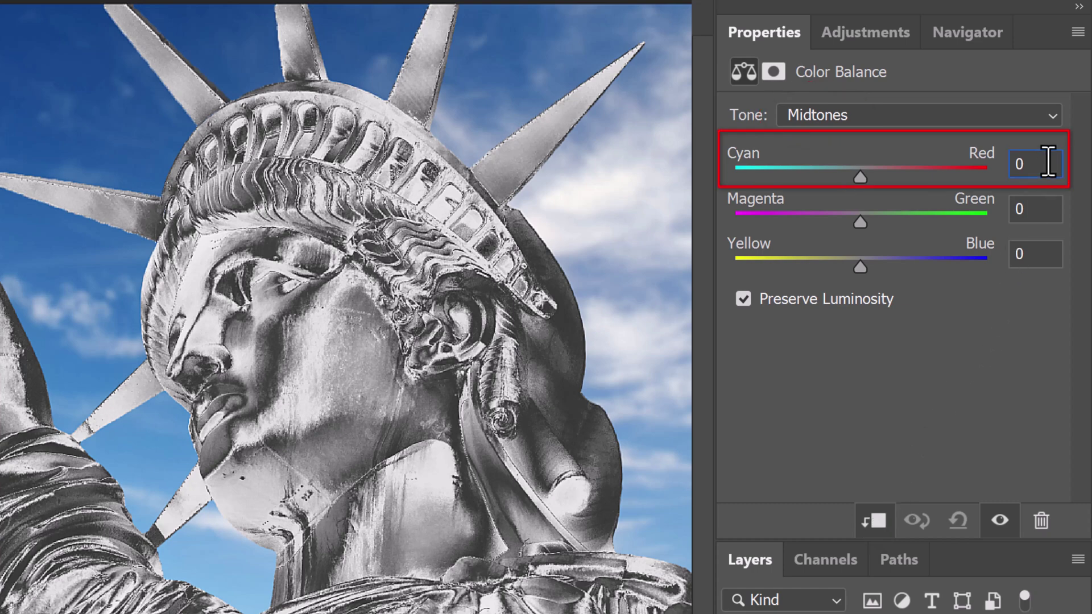
pyautogui.write('30')
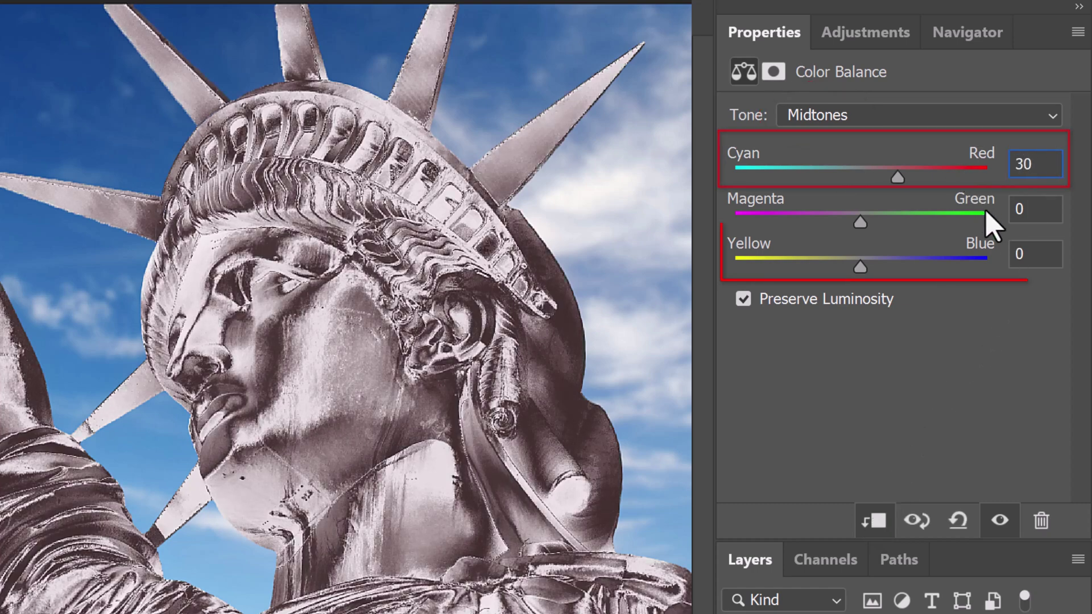
pyautogui.click(1045, 257)
pyautogui.write('-84')
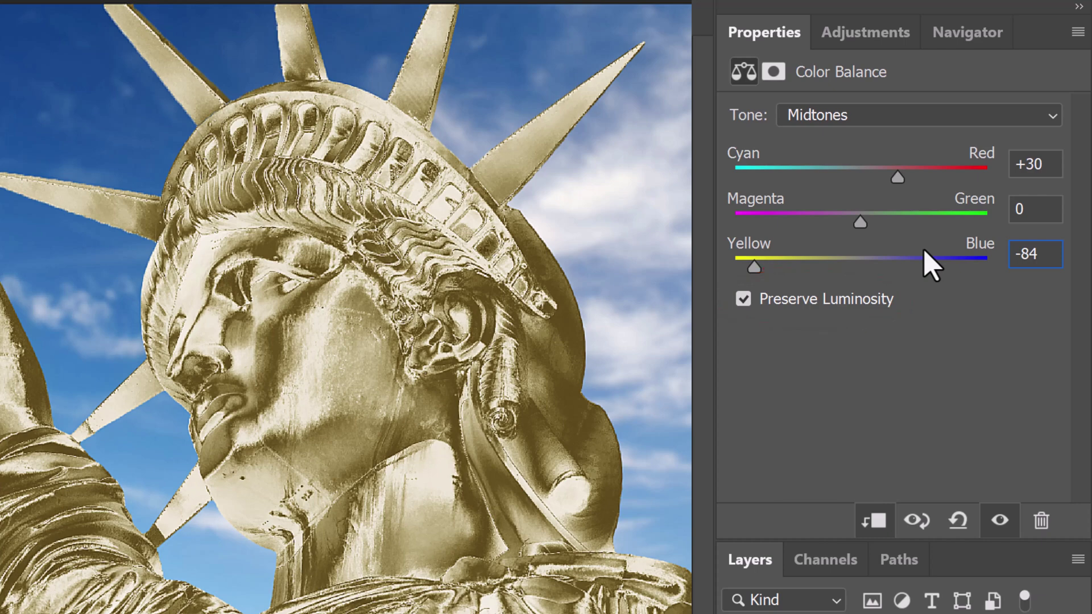
# Step: Set the Color Balance shadows to Cyan–Red +21 and Yellow–Blue -52
pyautogui.click(884, 116)
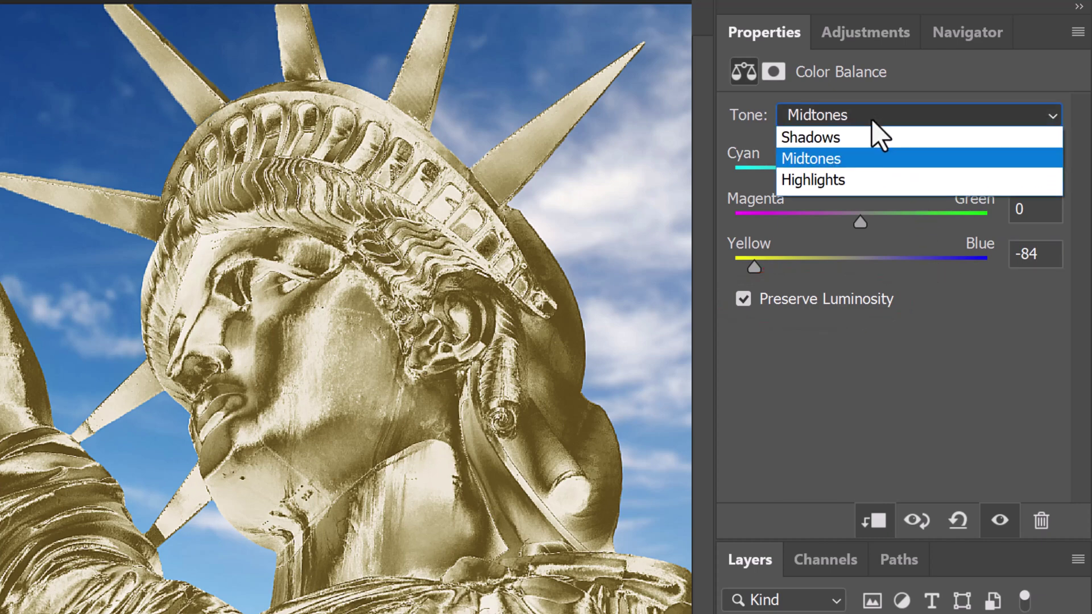
pyautogui.click(813, 142)
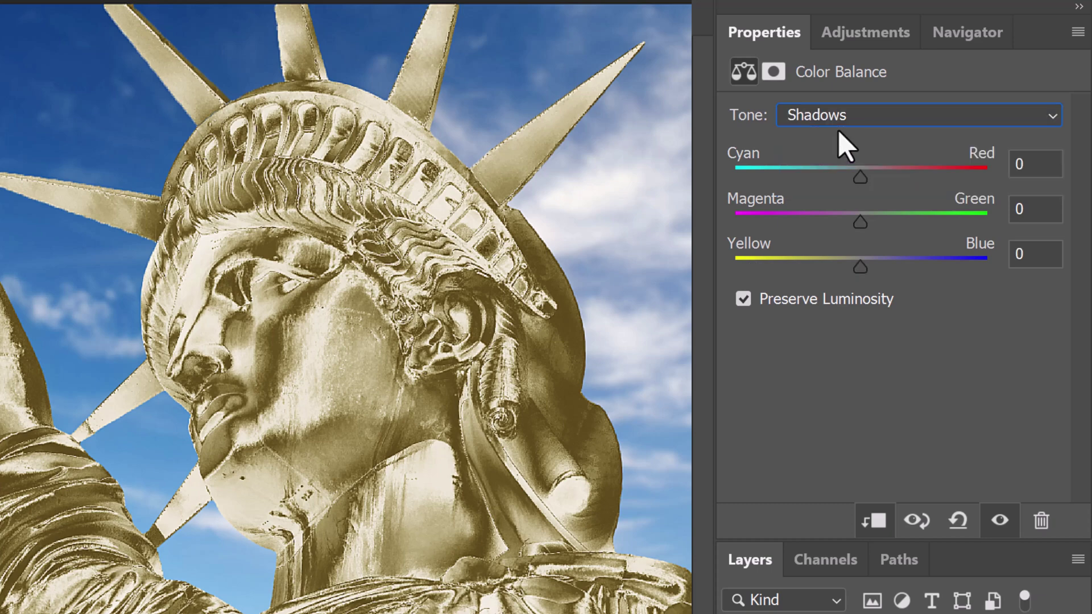
pyautogui.click(1049, 166)
pyautogui.write('21')
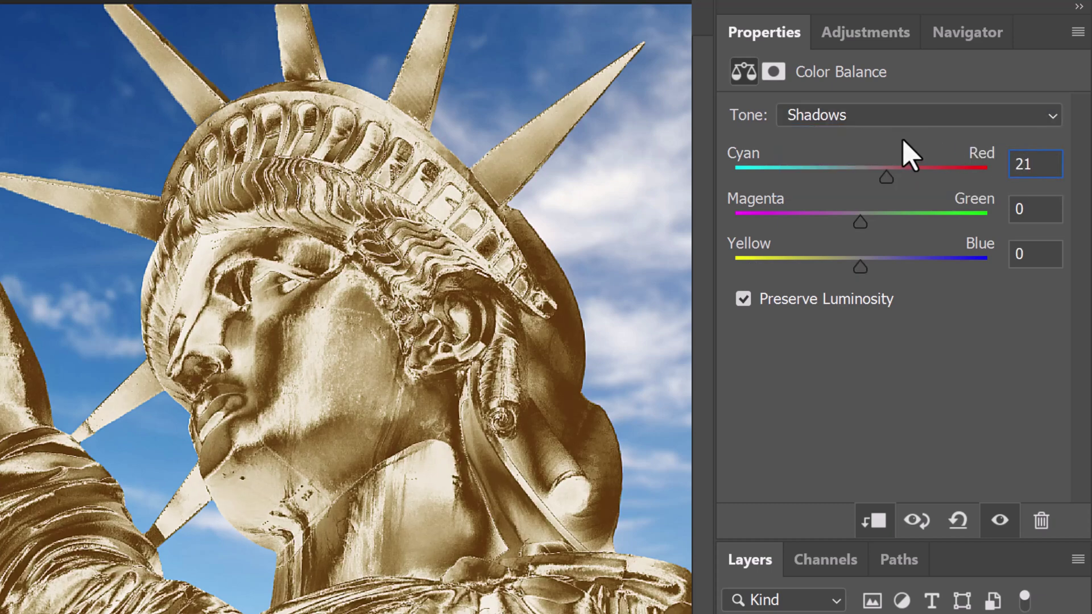
pyautogui.click(1042, 254)
pyautogui.write('-52')
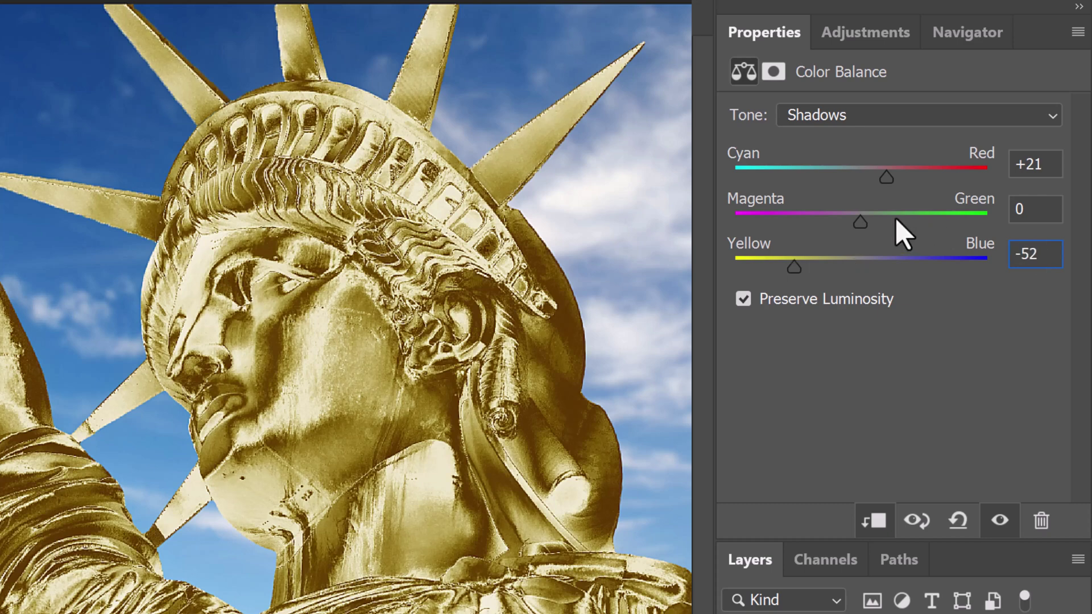
# Step: Set the Color Balance highlights to Cyan–Red +36 and Yellow–Blue -21
pyautogui.click(865, 119)
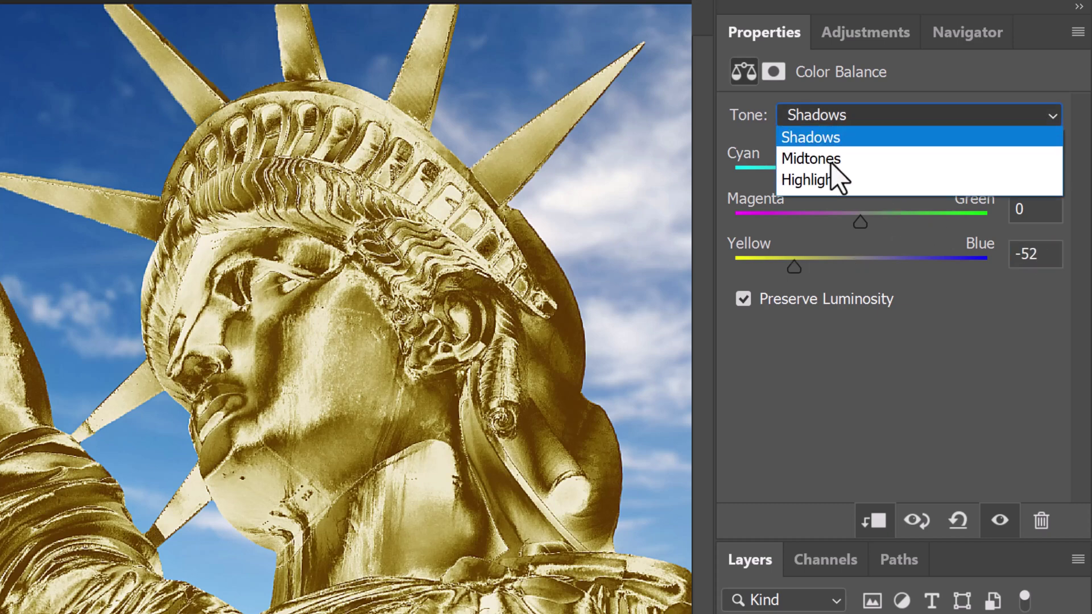
pyautogui.click(821, 179)
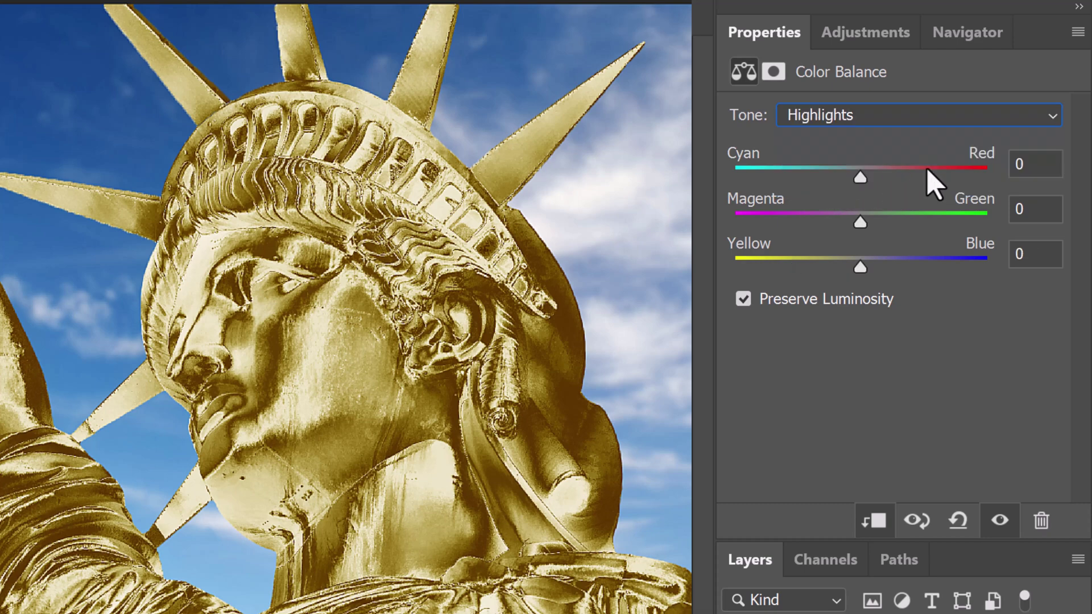
pyautogui.click(1048, 164)
pyautogui.click(901, 166)
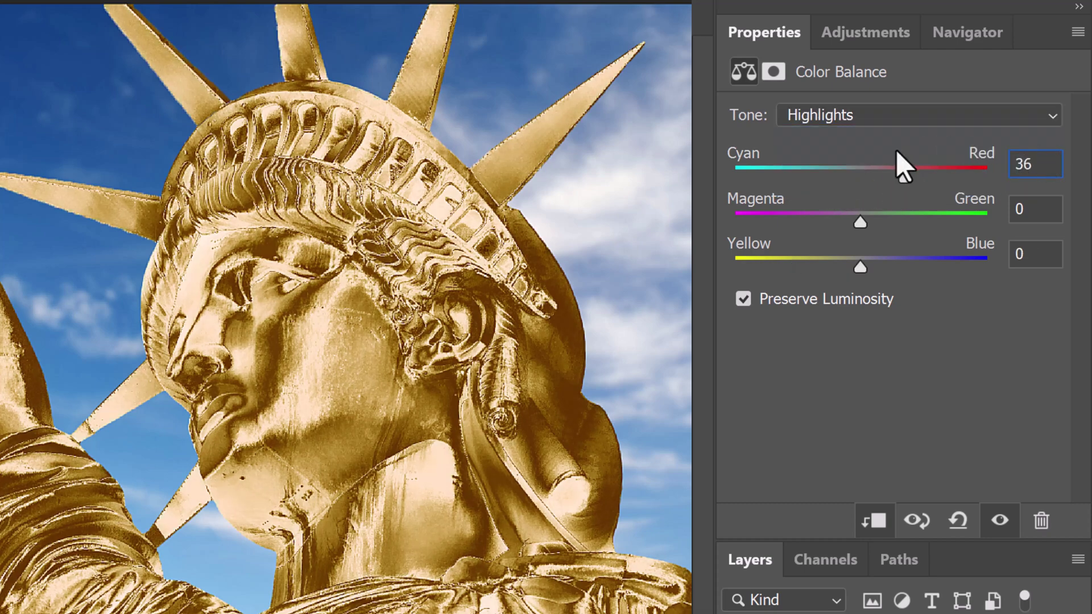
pyautogui.click(1027, 253)
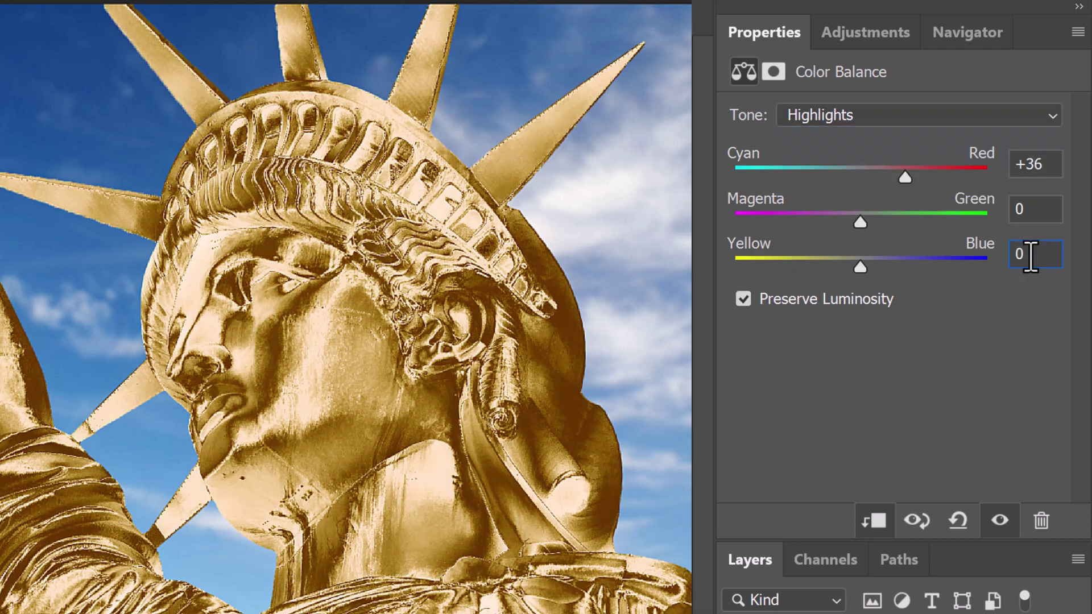
pyautogui.write('-21')
pyautogui.press('Return')
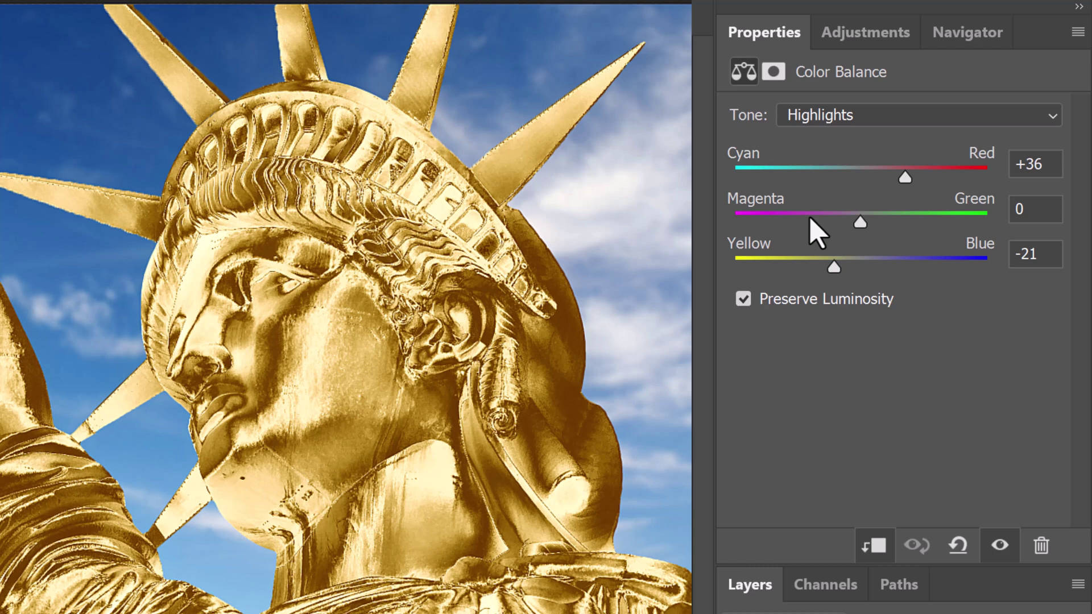
# Step: Add a Levels adjustment to the statue and lower its midtone gamma from 1.00 to 0.85
pyautogui.click(855, 41)
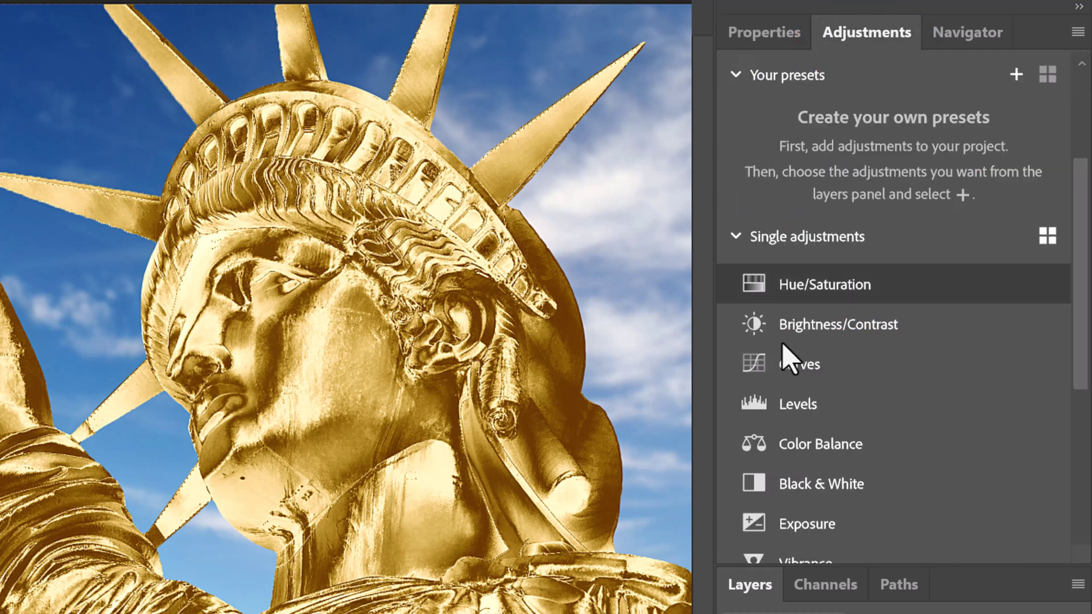
pyautogui.click(802, 405)
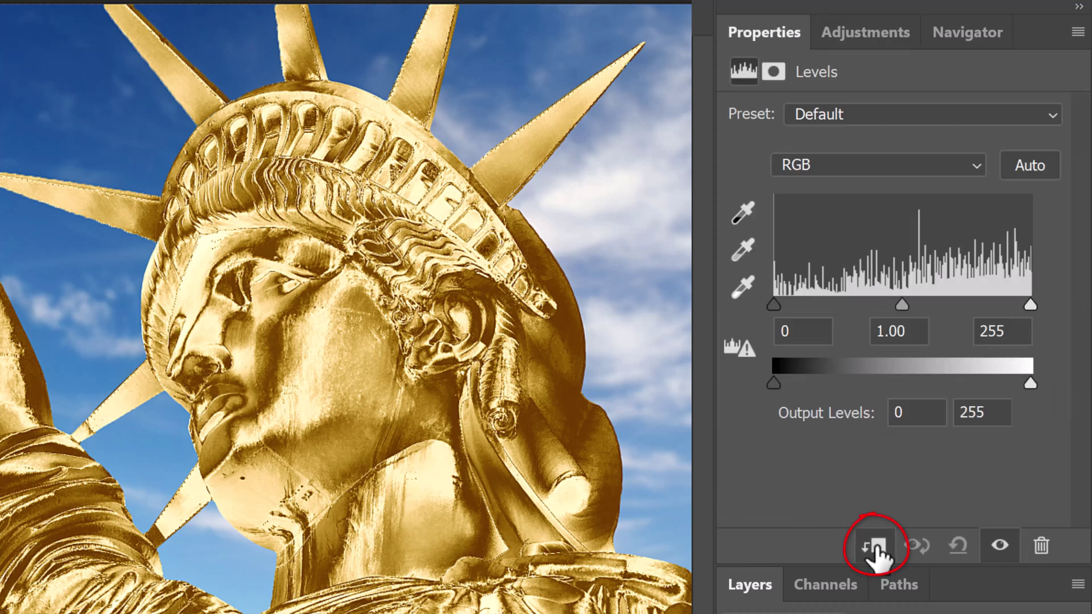
pyautogui.click(917, 331)
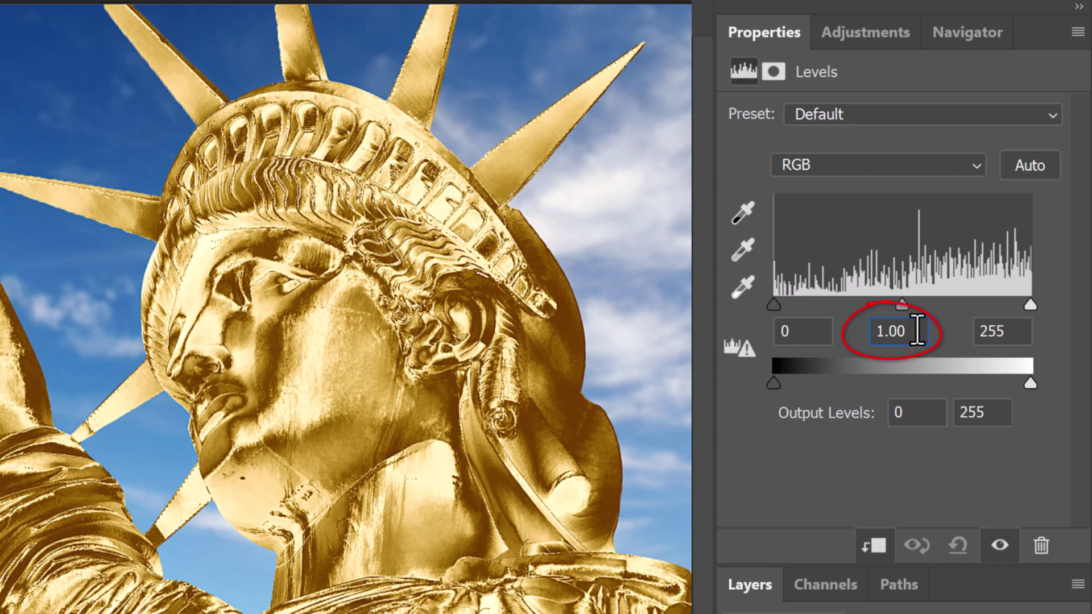
pyautogui.hotkey('ctrl', 'a')
pyautogui.write('0.85')
pyautogui.press('Return')
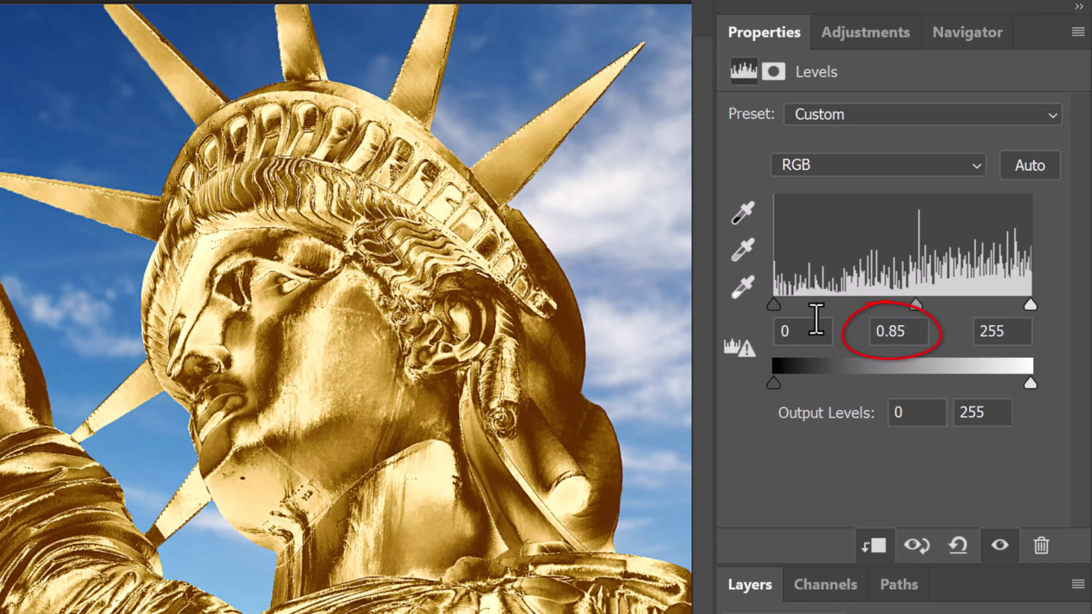